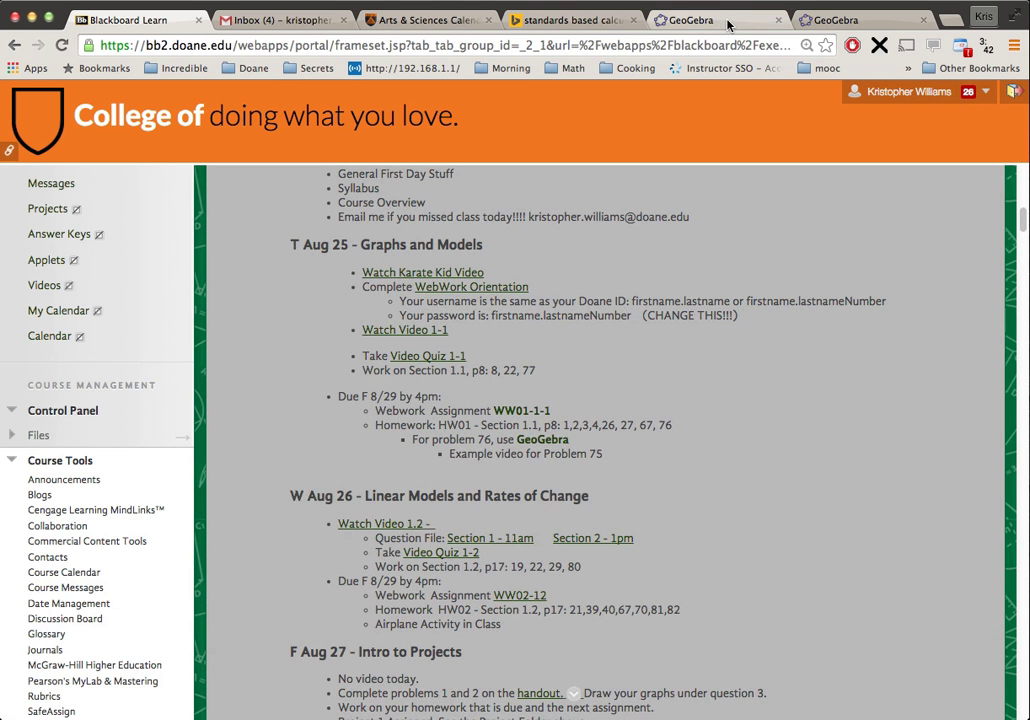
# Step: Switch to the GeoGebra site and start creating a new Spreadsheet construction in its web app
pyautogui.click(727, 22)
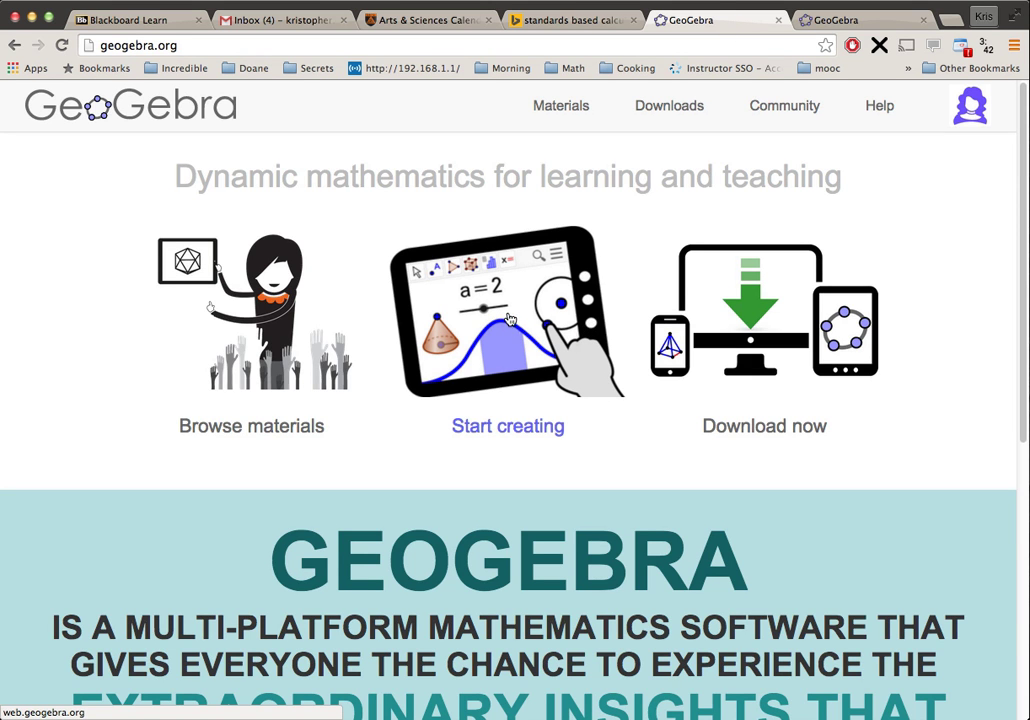
pyautogui.click(580, 333)
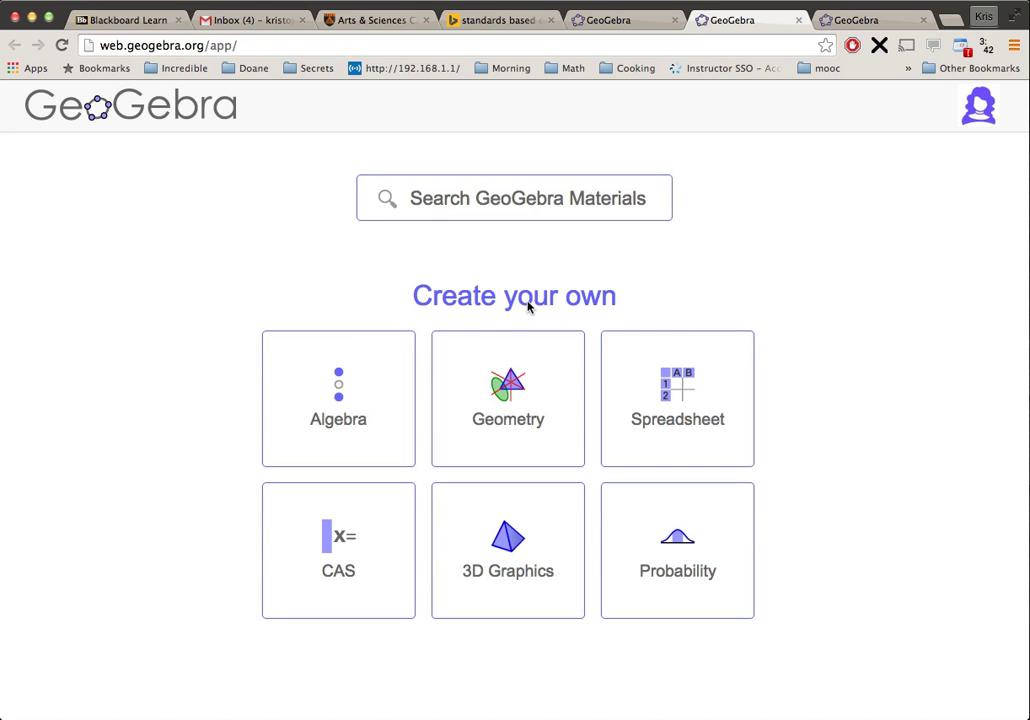
pyautogui.click(681, 389)
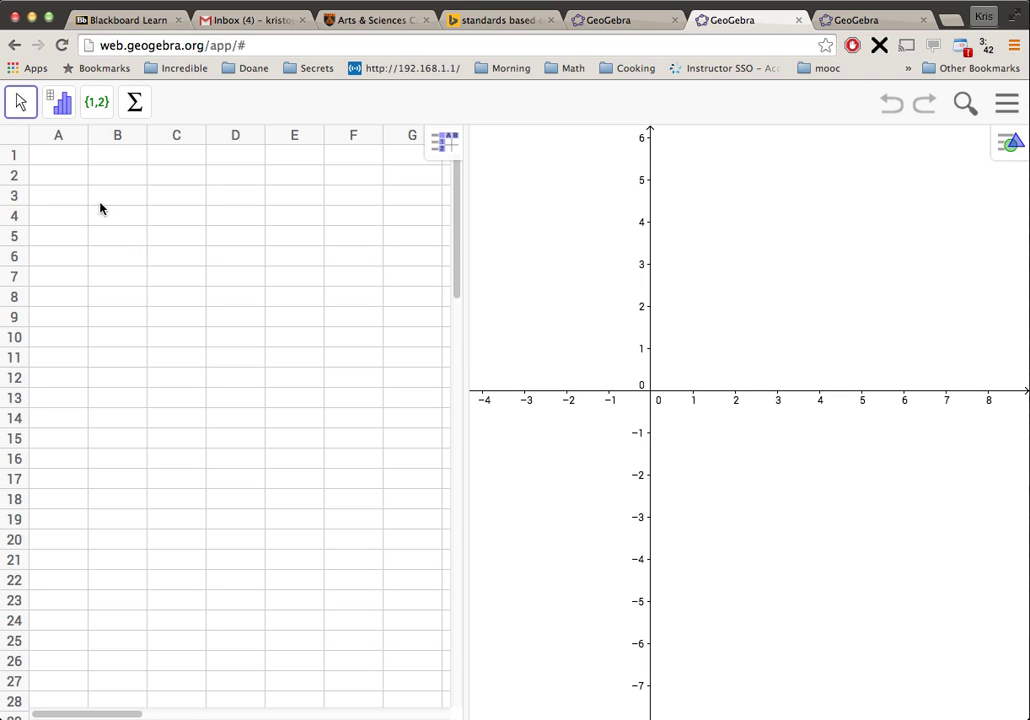
# Step: Enter the first data pair, 5 in cell A1 and 53.8 in cell B1
pyautogui.click(70, 160)
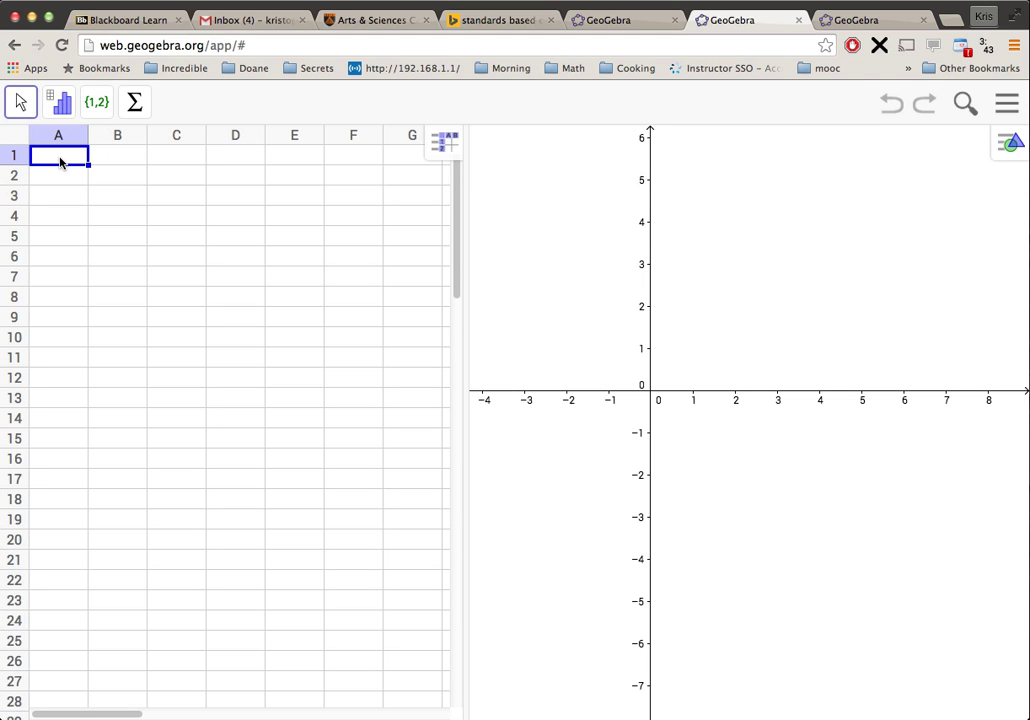
pyautogui.write('5')
pyautogui.click(114, 163)
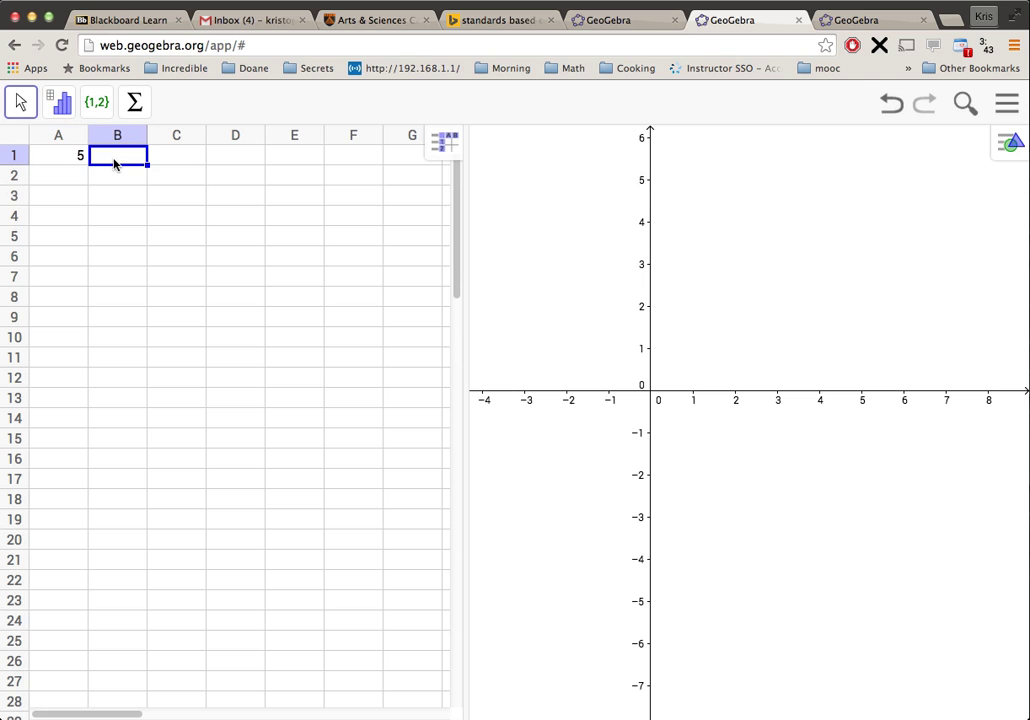
pyautogui.write('53.8')
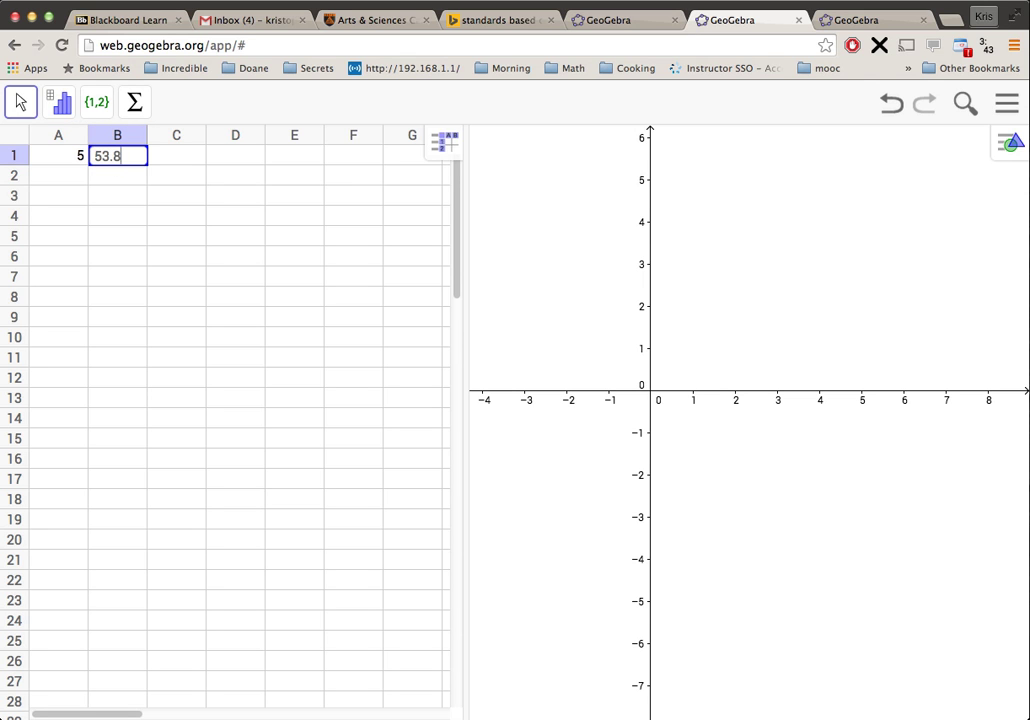
pyautogui.press('Return')
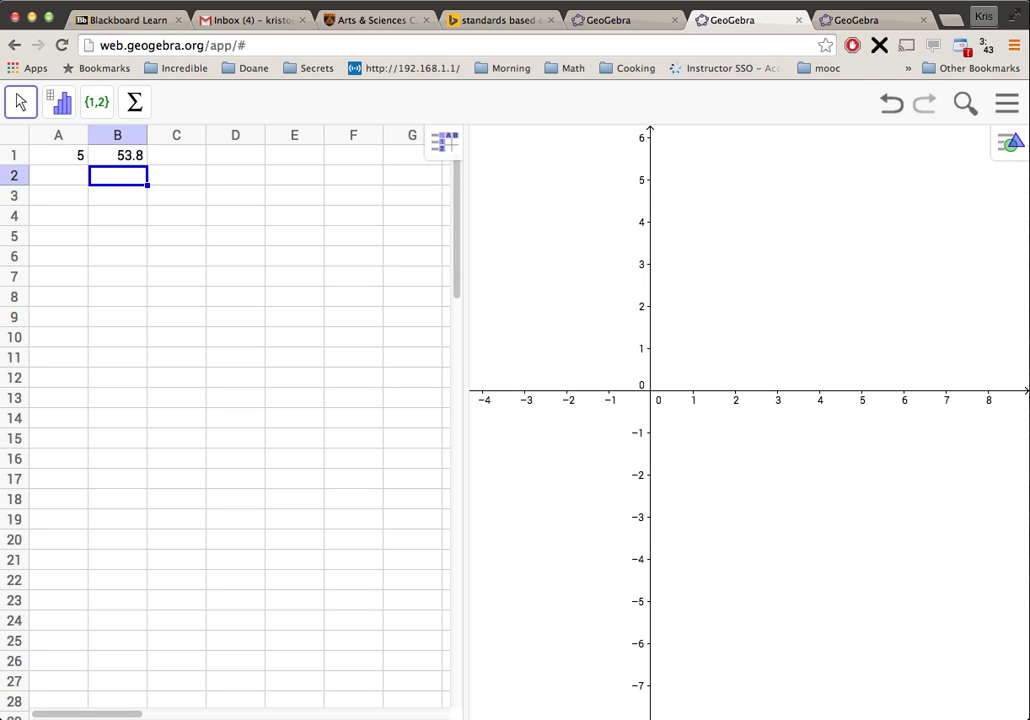
# Step: Enter 10, 15, 20, 25, 30, 35 in A2:A7 and 82.4, 107.6, 130.7, 152.4, 172.2, 195.3 in B2:B7
pyautogui.click(52, 180)
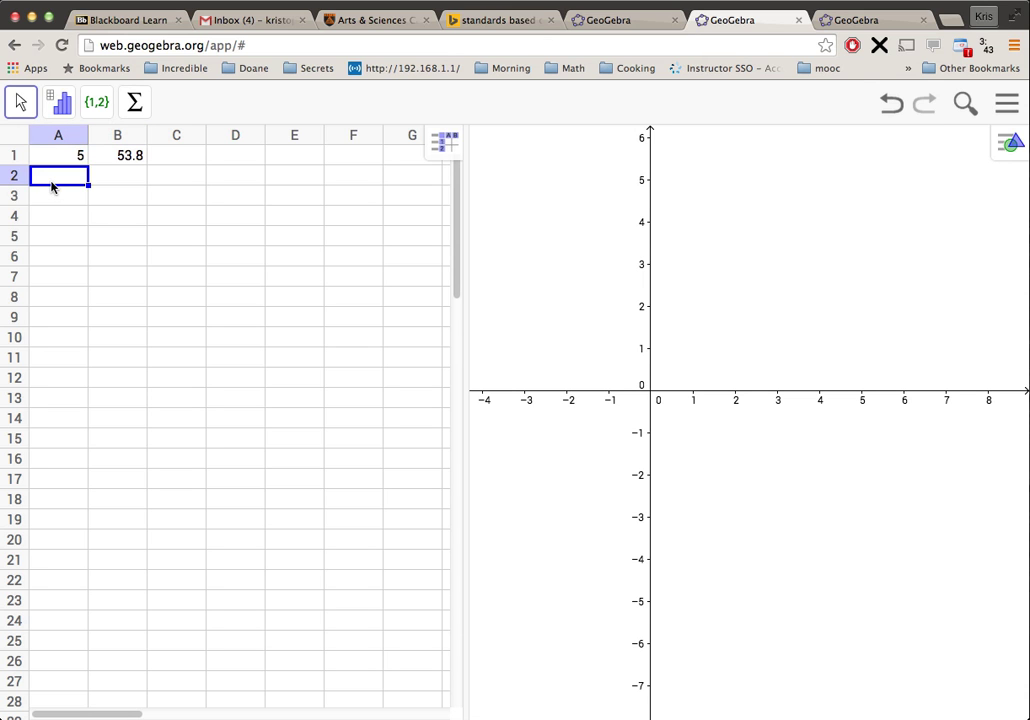
pyautogui.write('10')
pyautogui.press('Return')
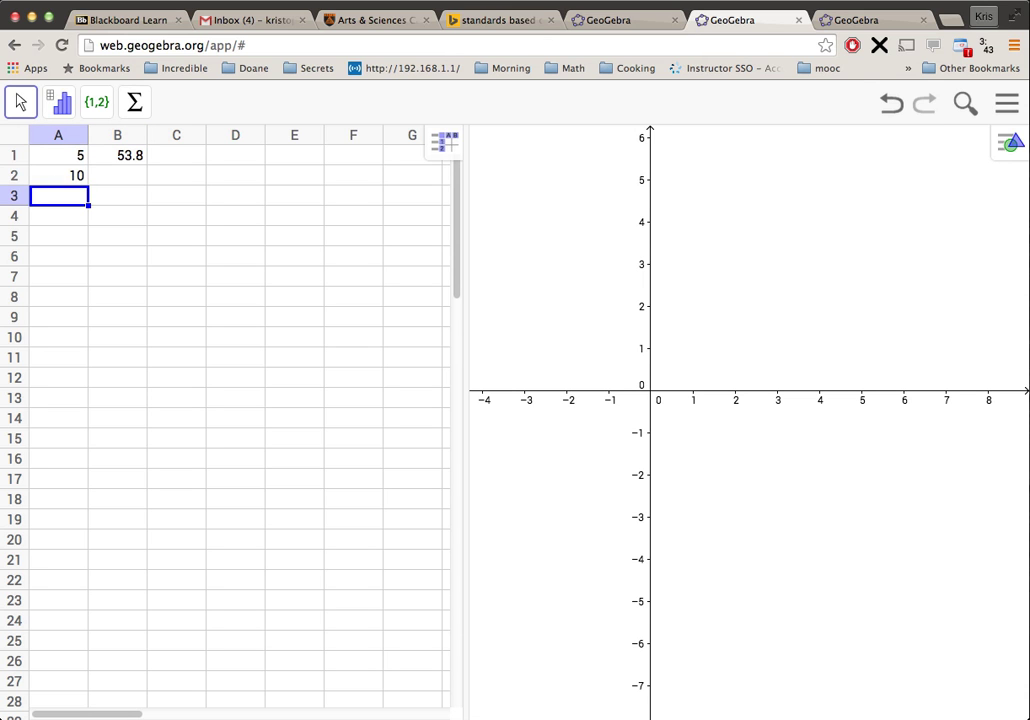
pyautogui.click(118, 180)
pyautogui.write('82.4')
pyautogui.press('Return')
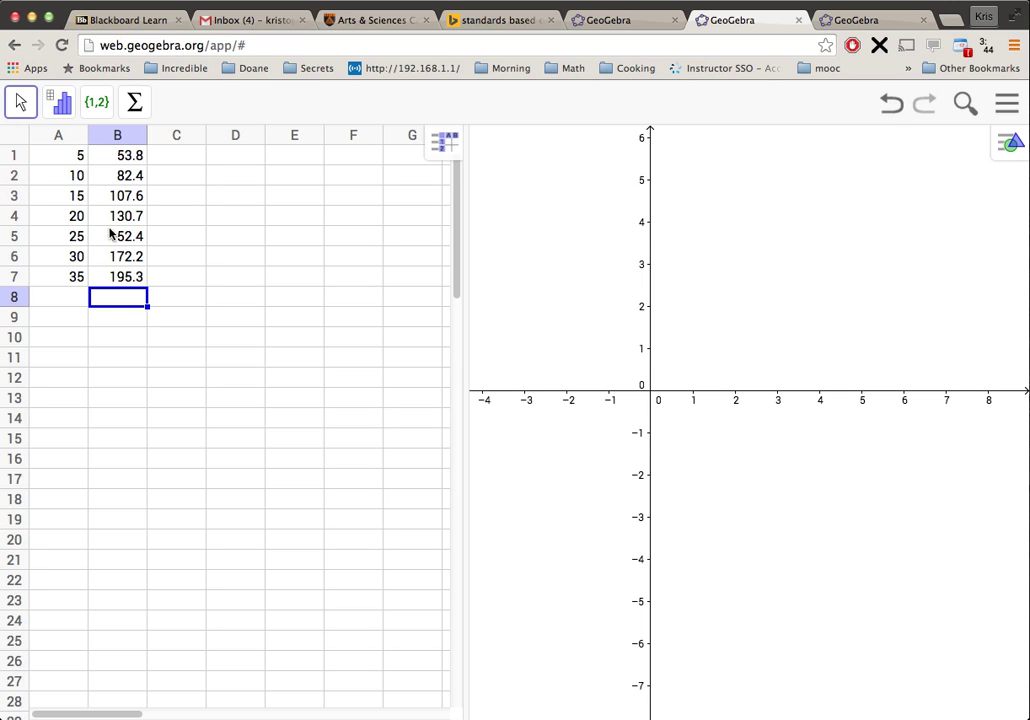
# Step: Create a list of points from cells A1:B7 as dependent objects, using the X → Y order
pyautogui.click(137, 256)
pyautogui.moveTo(63, 159); pyautogui.dragTo(127, 286)
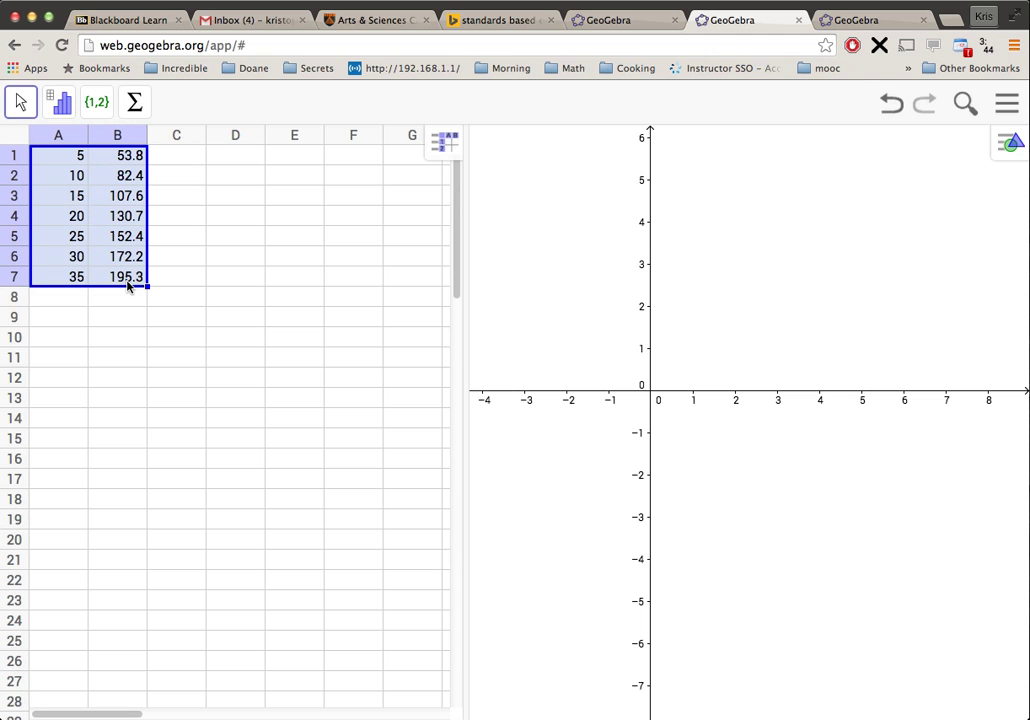
pyautogui.click(98, 104)
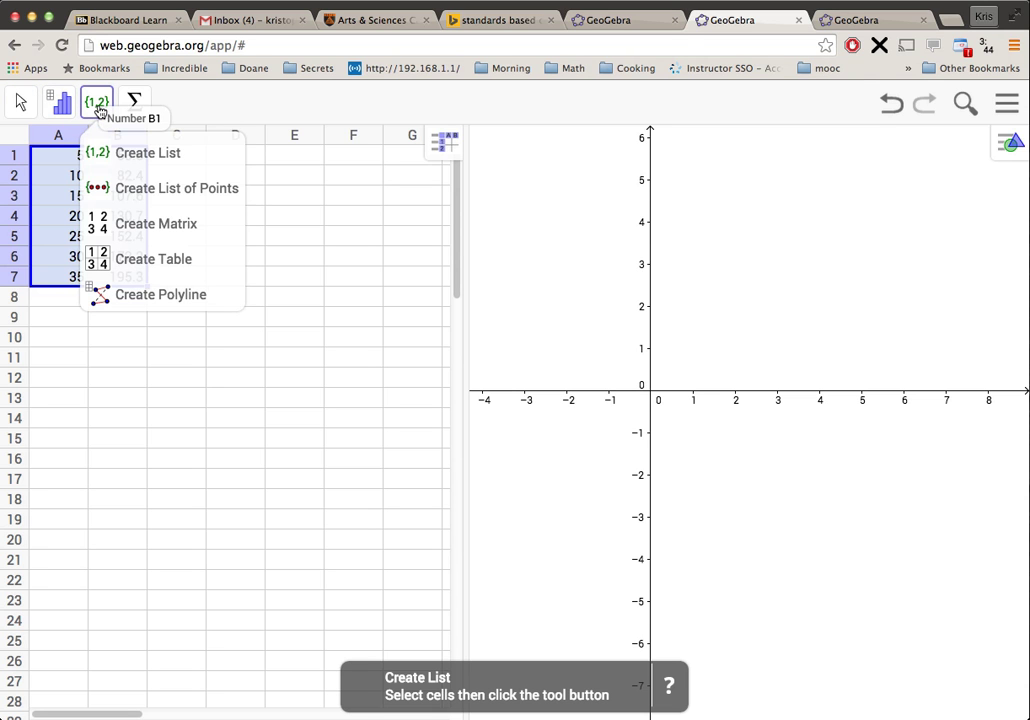
pyautogui.click(127, 193)
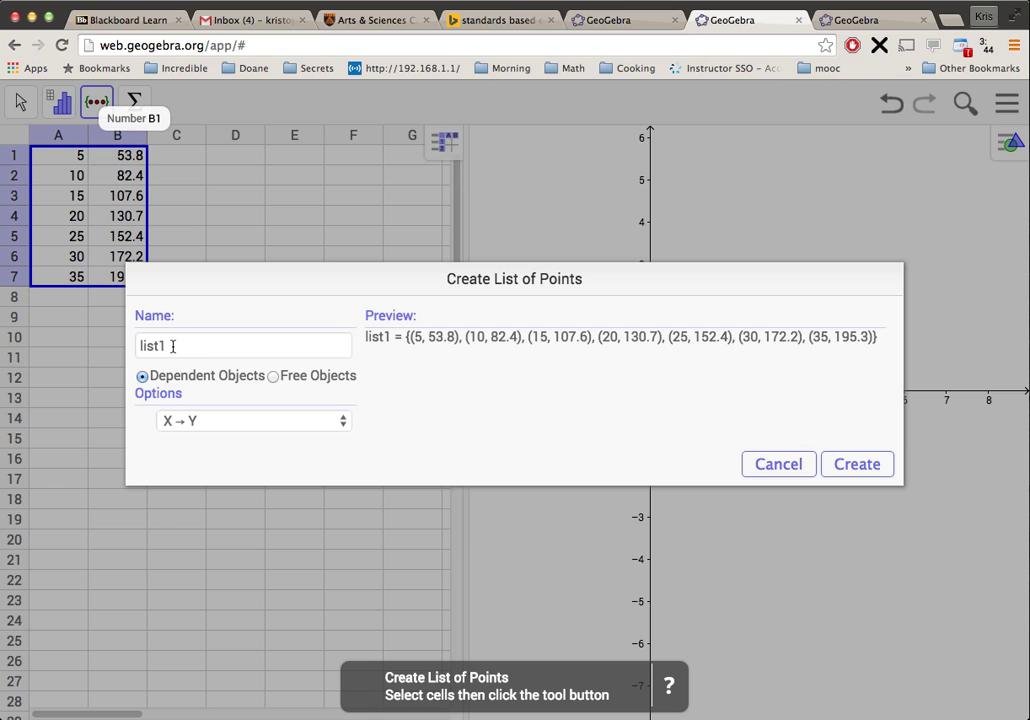
pyautogui.click(862, 463)
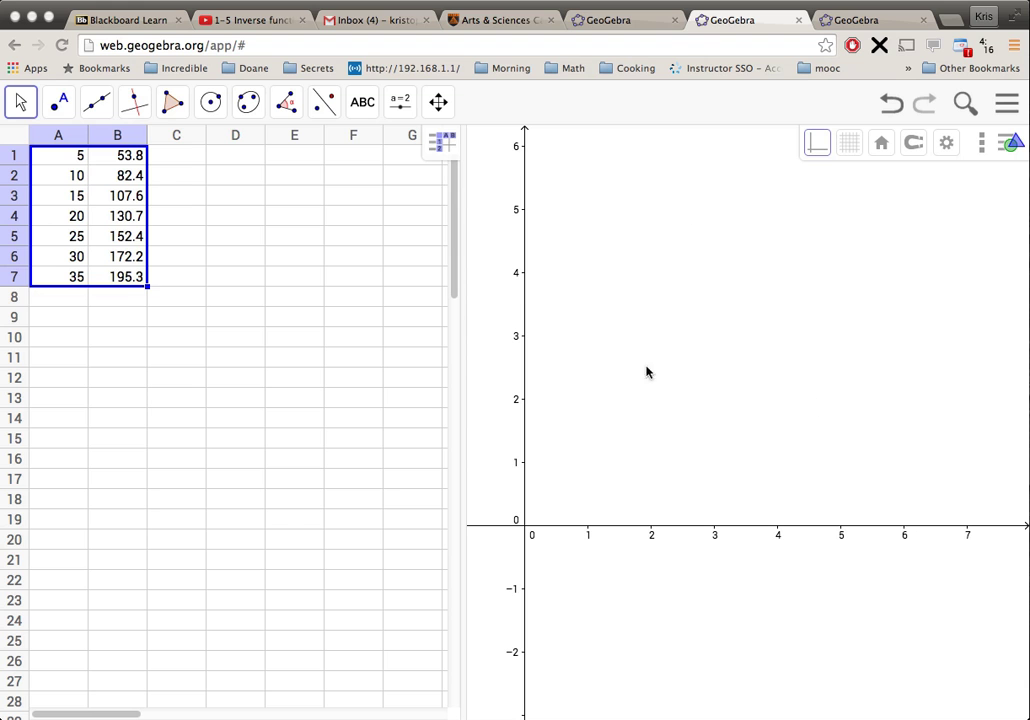
# Step: In the graphics view settings, set x Min to -5 and x Max to 40
pyautogui.rightClick(696, 334)
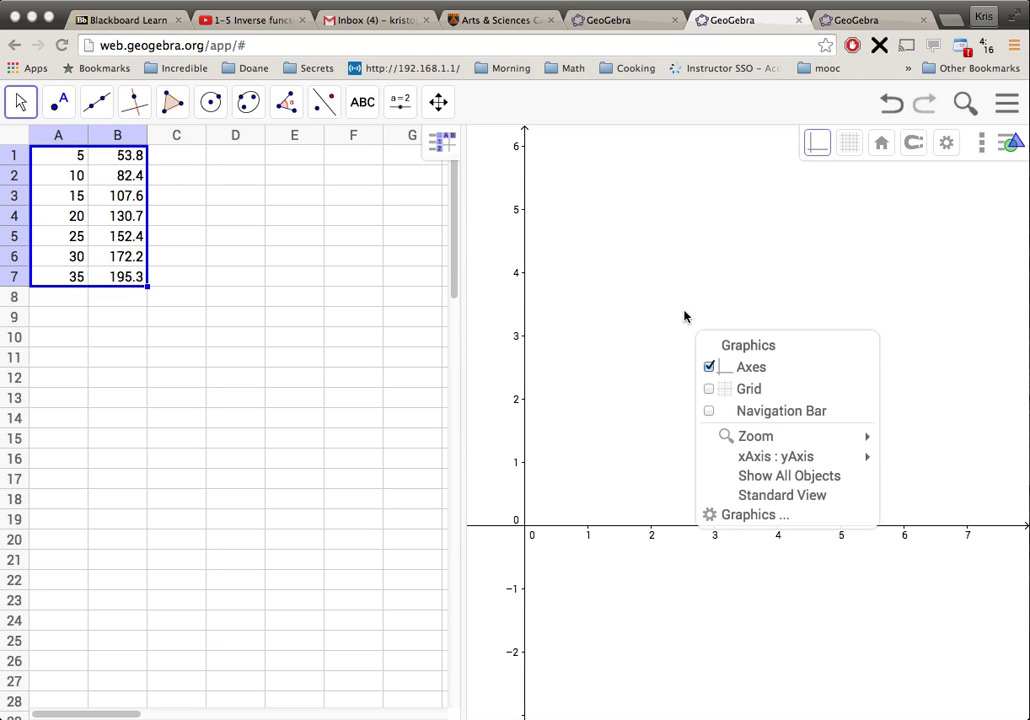
pyautogui.click(773, 515)
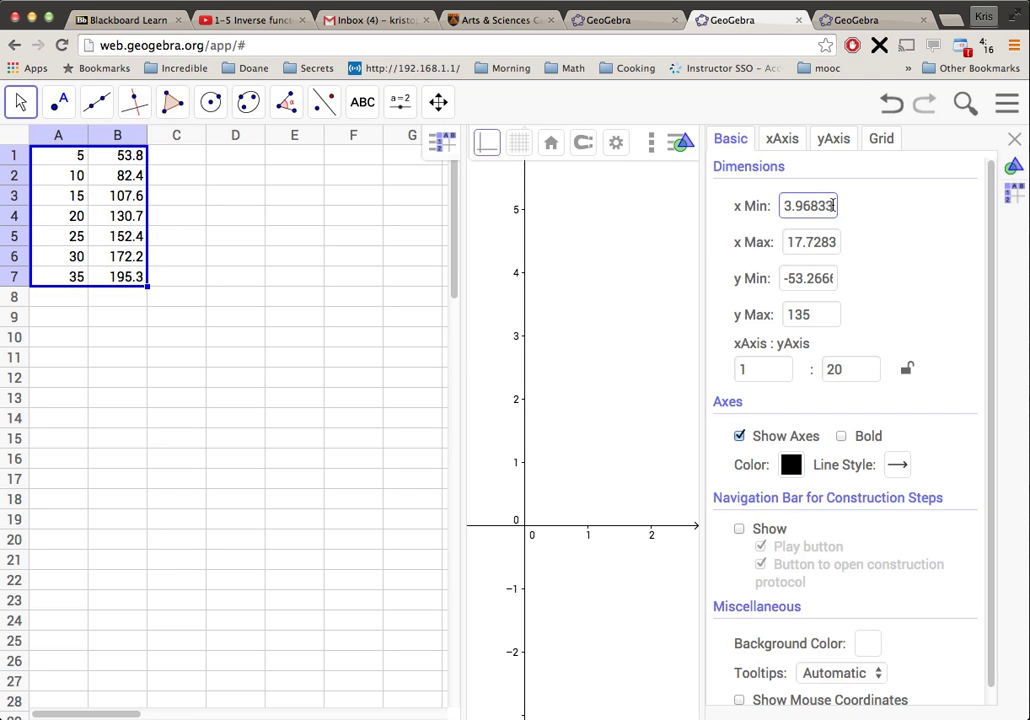
pyautogui.moveTo(786, 205); pyautogui.dragTo(890, 212)
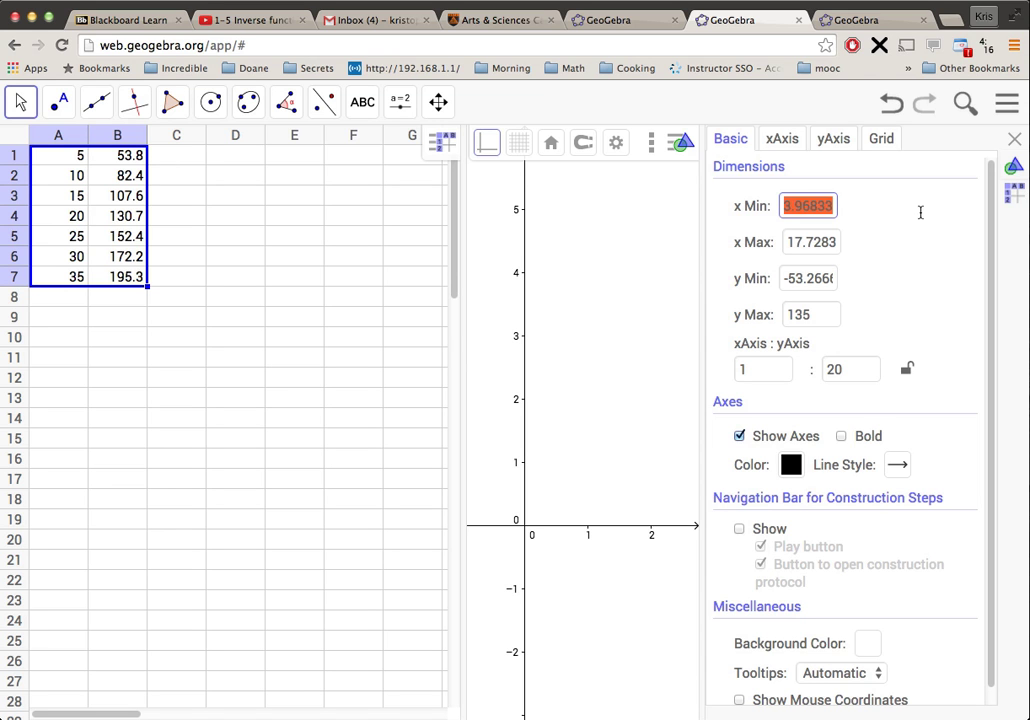
pyautogui.press('BackSpace')
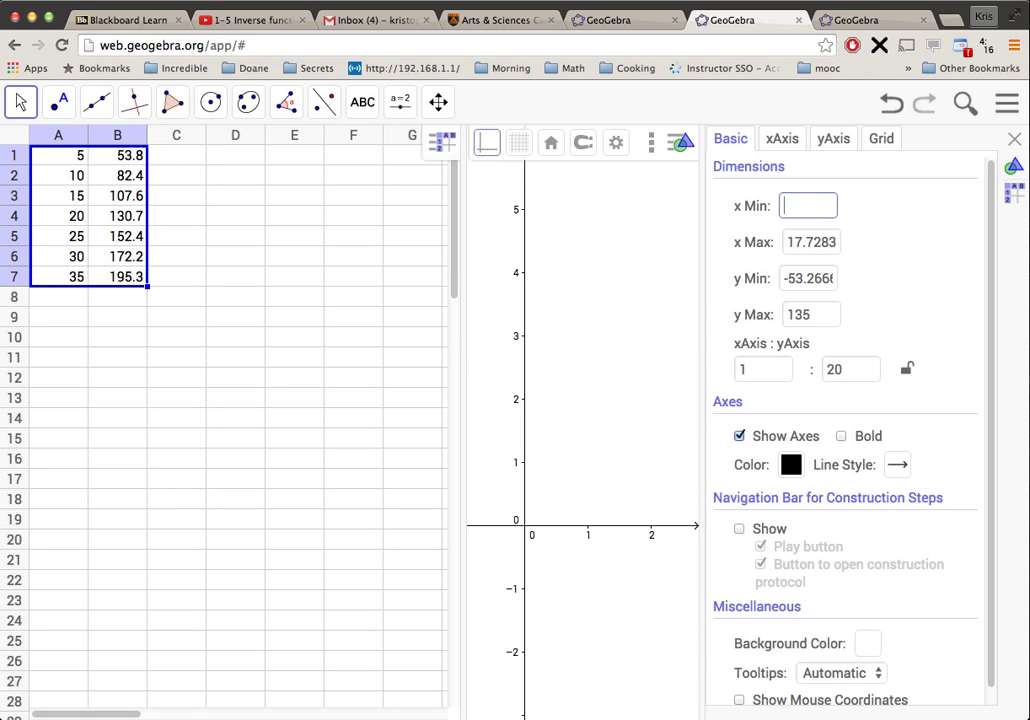
pyautogui.write('-5')
pyautogui.moveTo(790, 242); pyautogui.dragTo(871, 239)
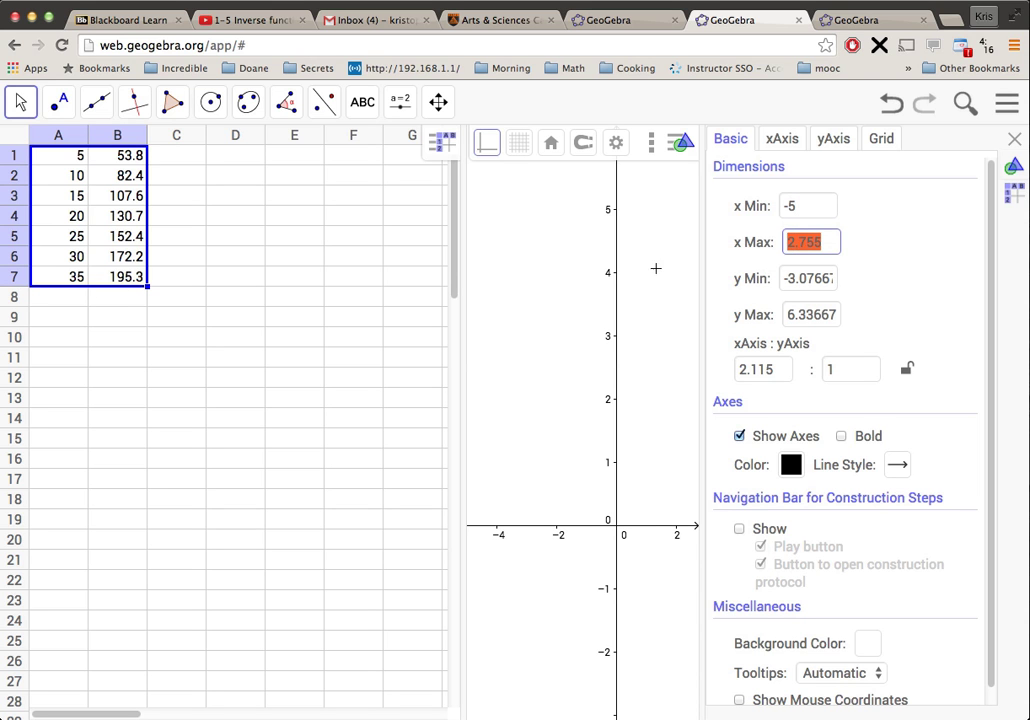
pyautogui.write('40')
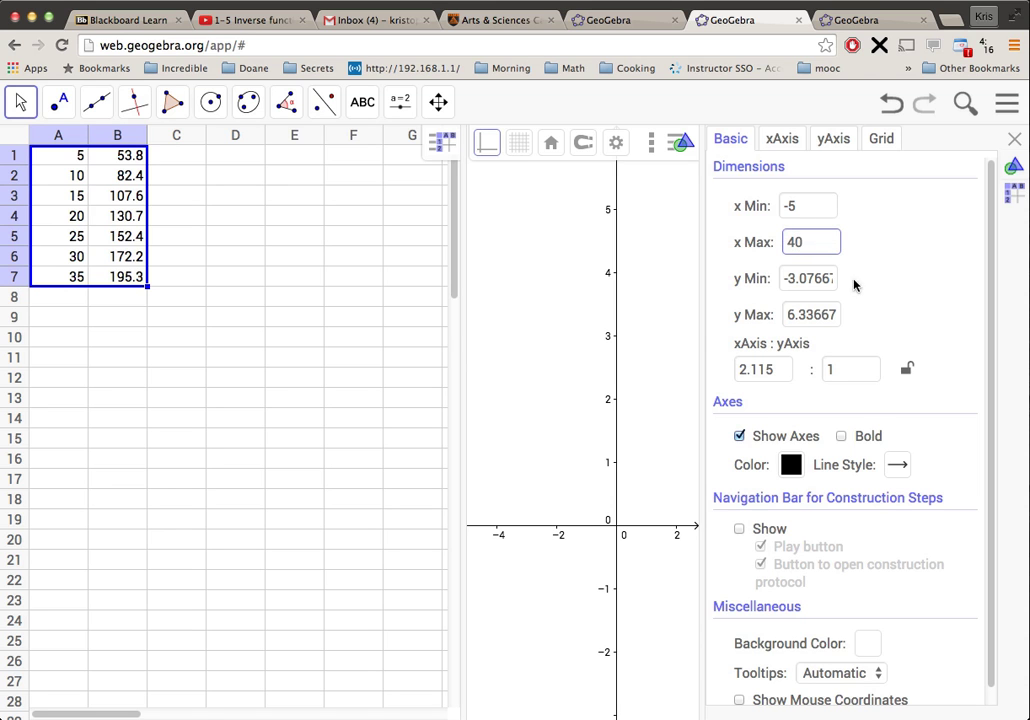
# Step: Set y Min to -5 and y Max to 210 for the graphics view, and close its settings
pyautogui.click(793, 279)
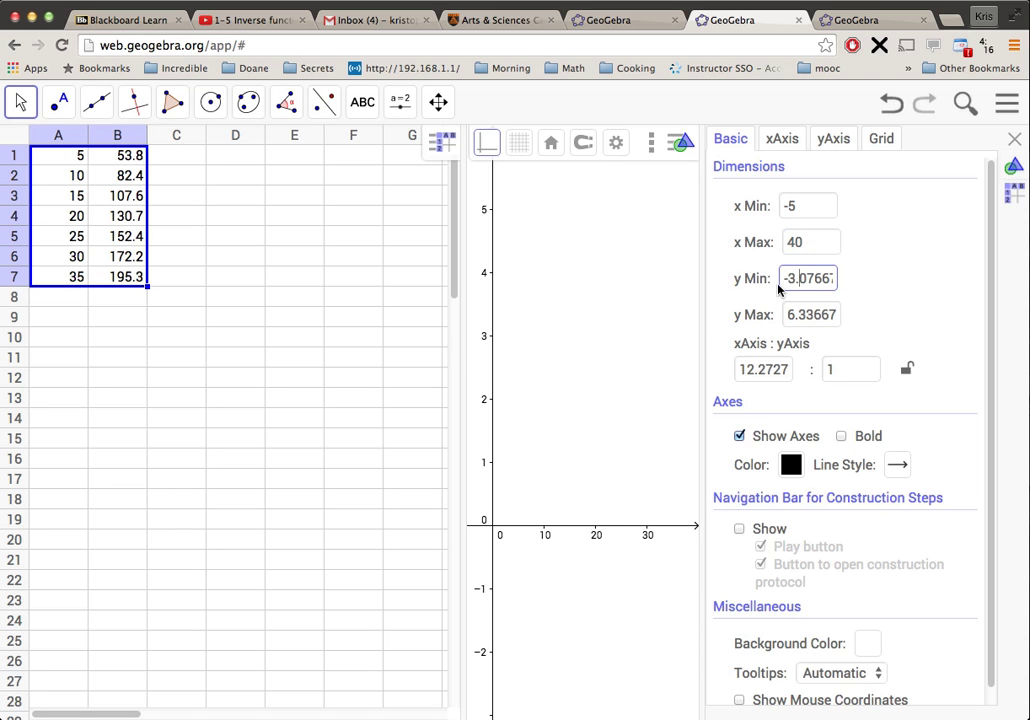
pyautogui.moveTo(784, 279); pyautogui.dragTo(931, 271)
pyautogui.write('-5')
pyautogui.moveTo(788, 312); pyautogui.dragTo(919, 319)
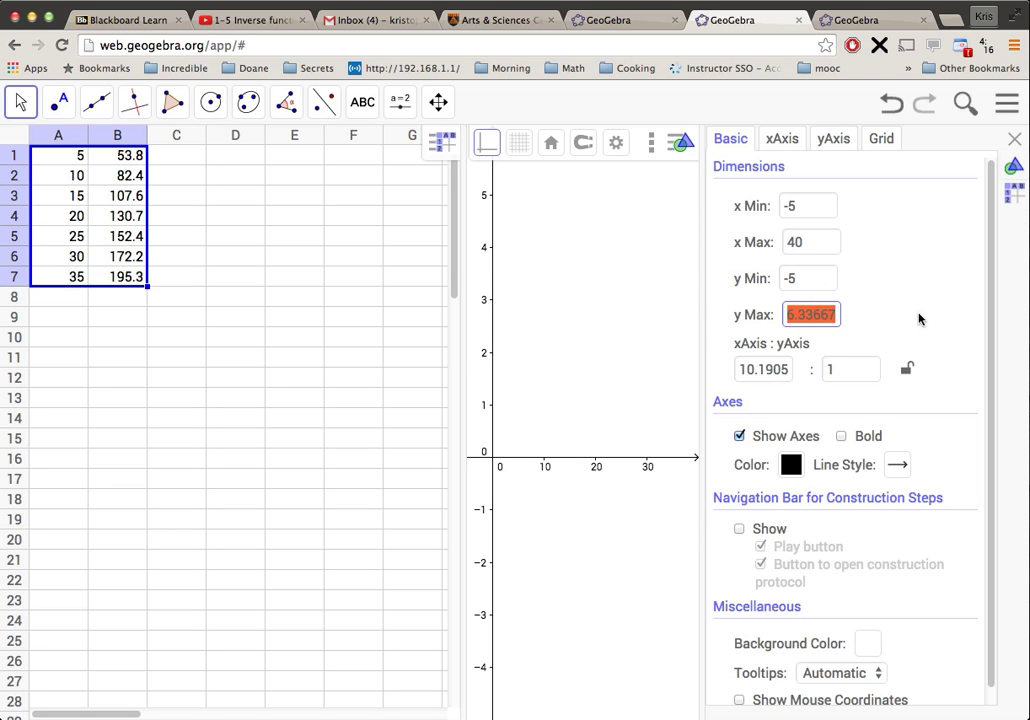
pyautogui.press('BackSpace')
pyautogui.write('210')
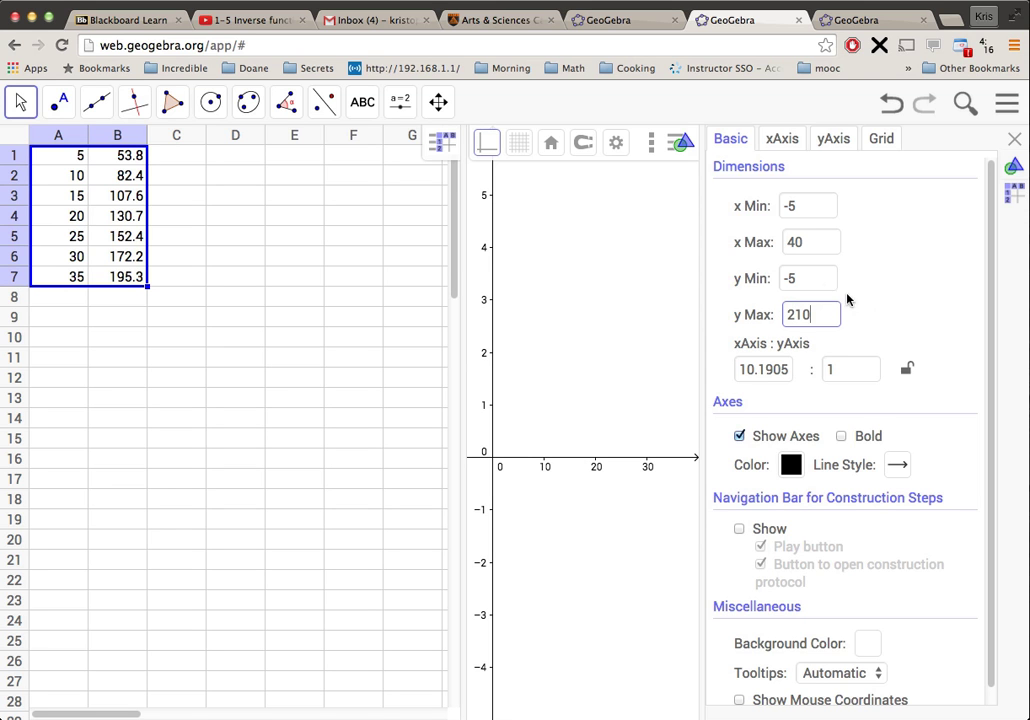
pyautogui.click(828, 278)
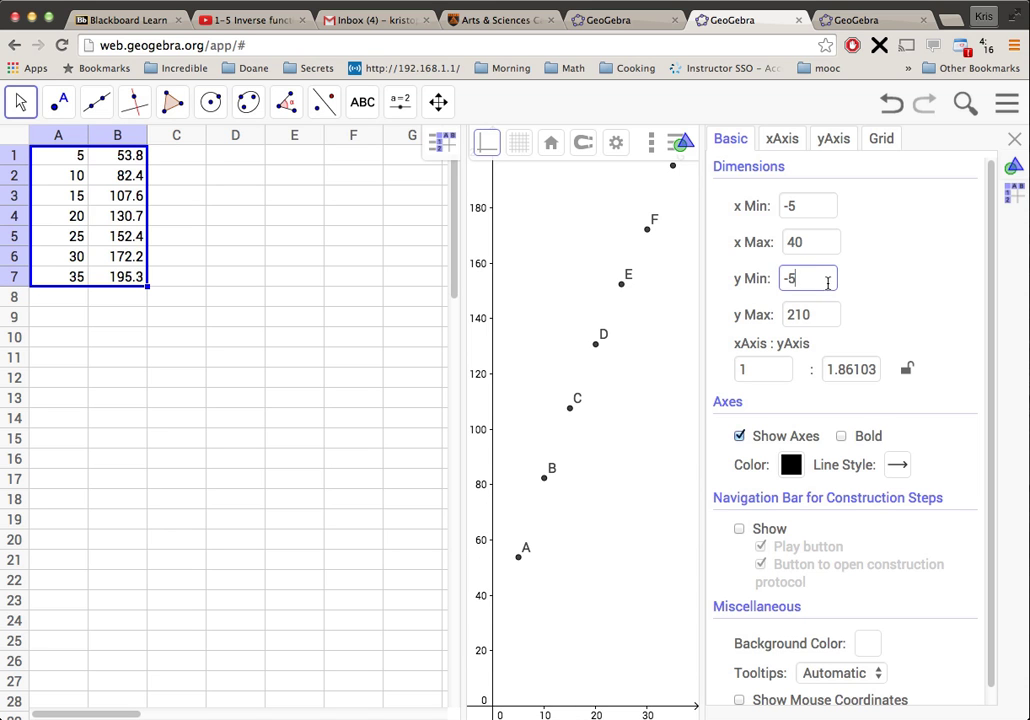
pyautogui.click(1015, 165)
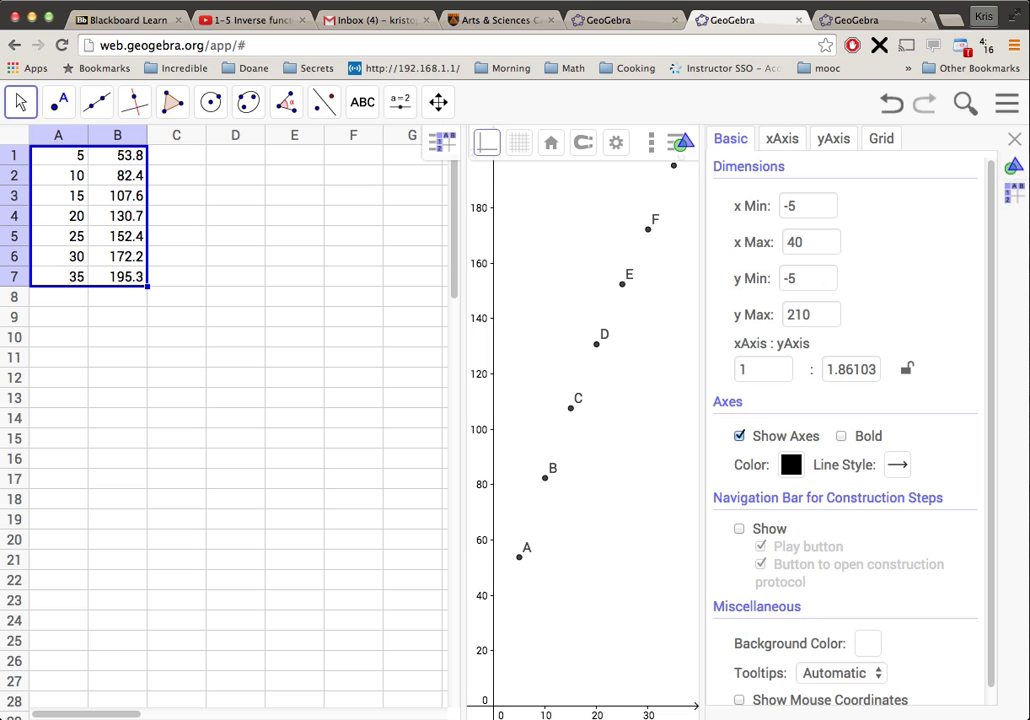
pyautogui.click(1015, 142)
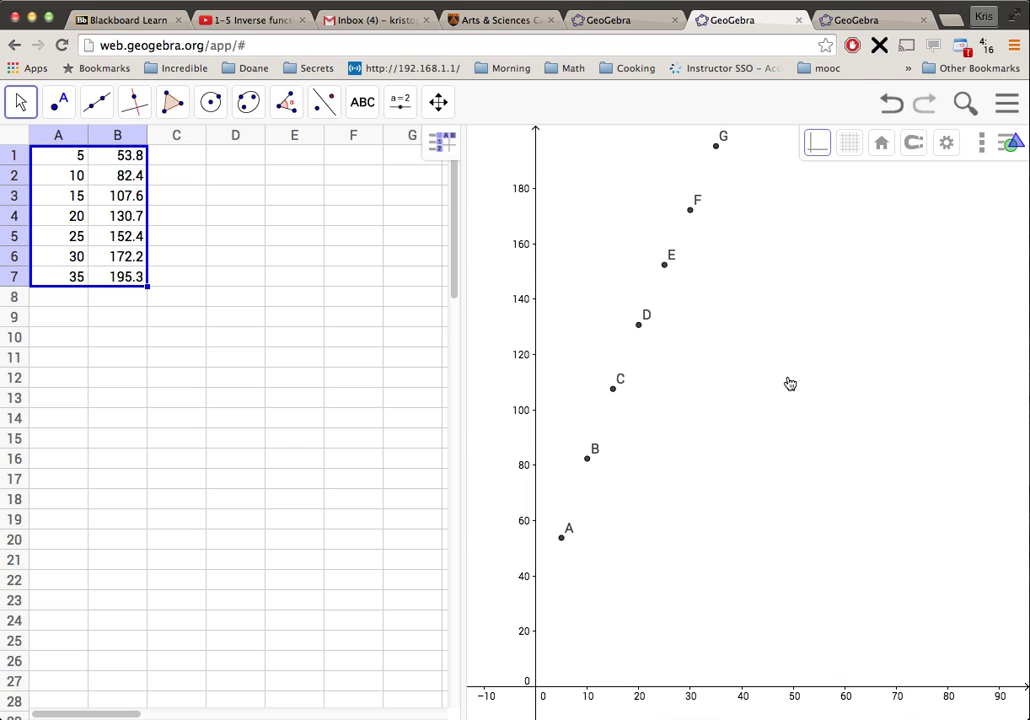
# Step: Widen the graphics view by narrowing the spreadsheet, and set the graph's x Max to 35
pyautogui.moveTo(790, 384); pyautogui.dragTo(768, 398)
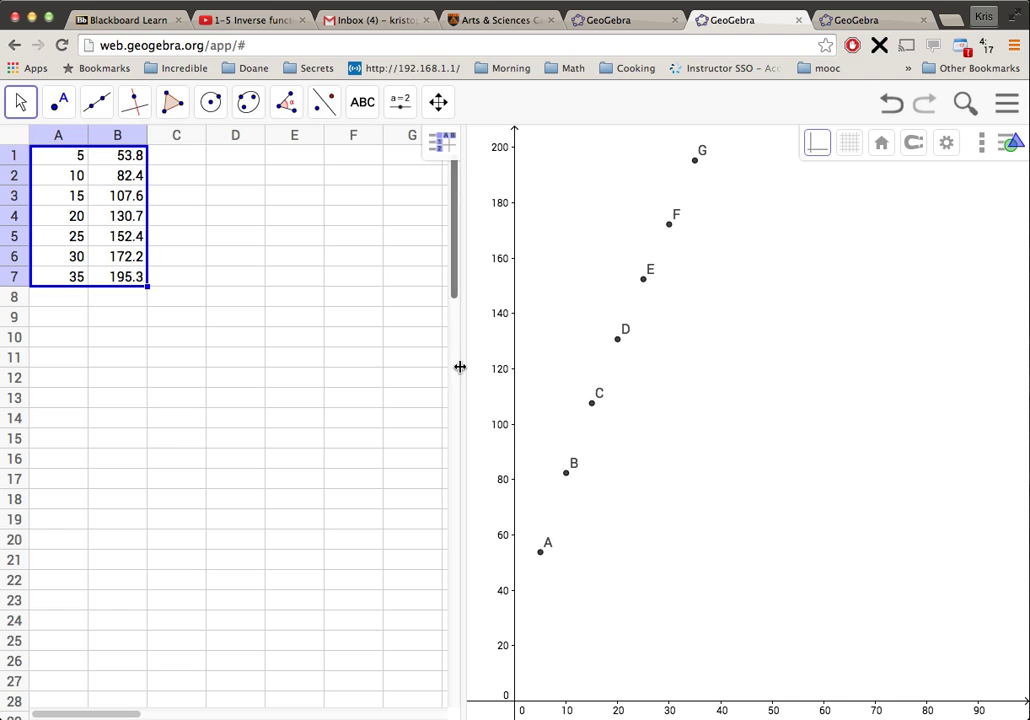
pyautogui.moveTo(462, 372); pyautogui.dragTo(126, 372)
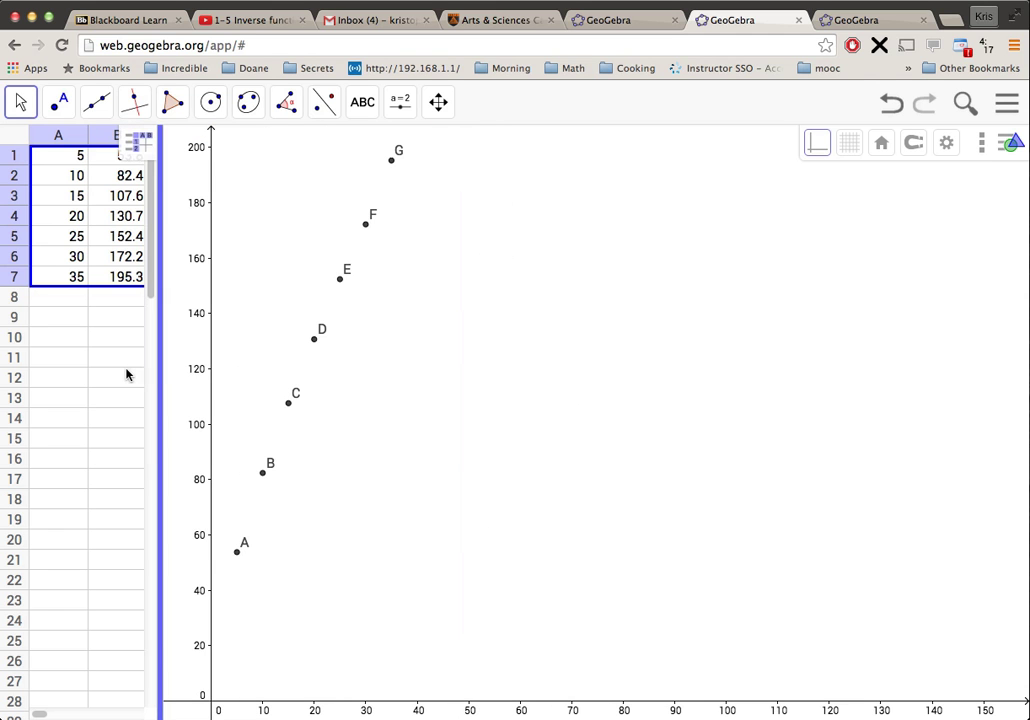
pyautogui.rightClick(514, 293)
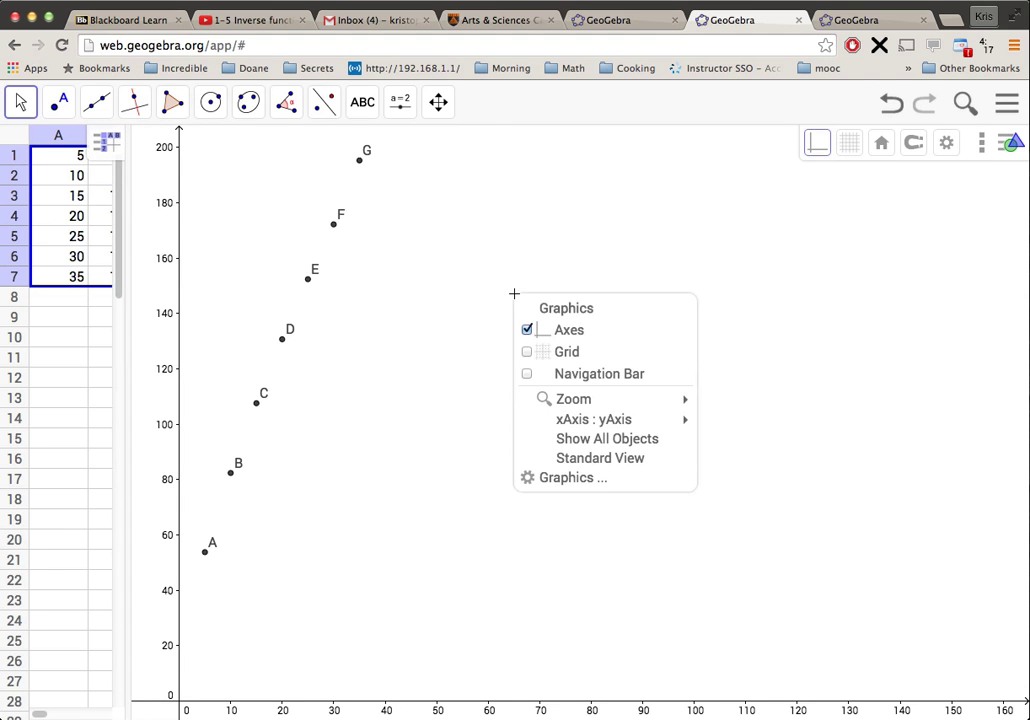
pyautogui.click(580, 478)
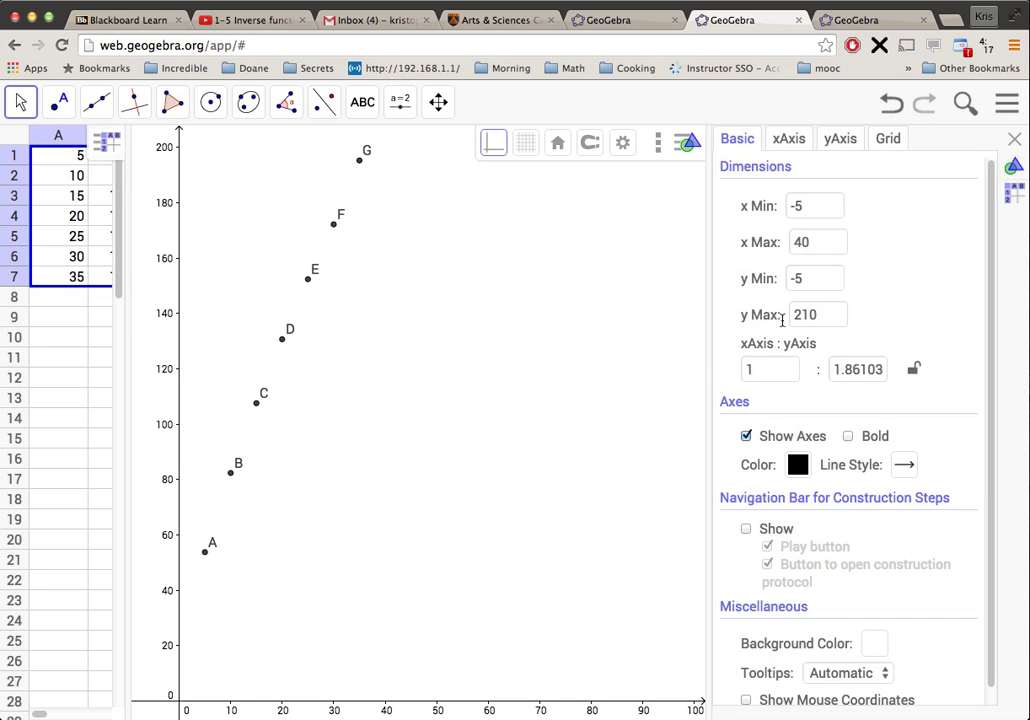
pyautogui.click(818, 241)
pyautogui.moveTo(818, 241); pyautogui.dragTo(901, 241)
pyautogui.click(831, 291)
pyautogui.click(825, 278)
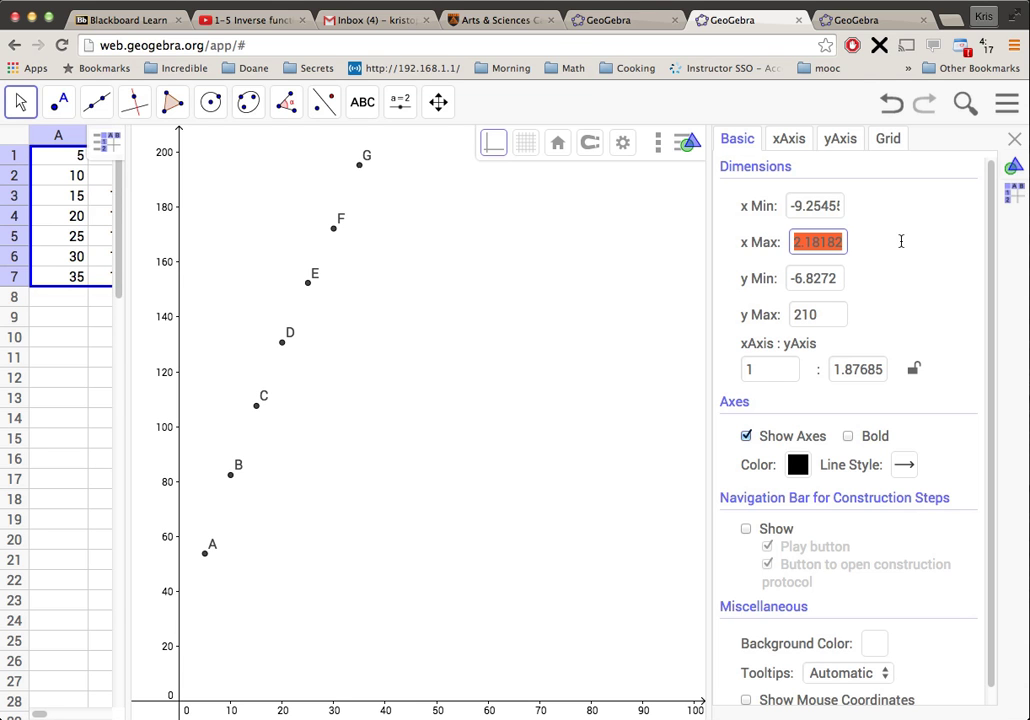
pyautogui.write('35')
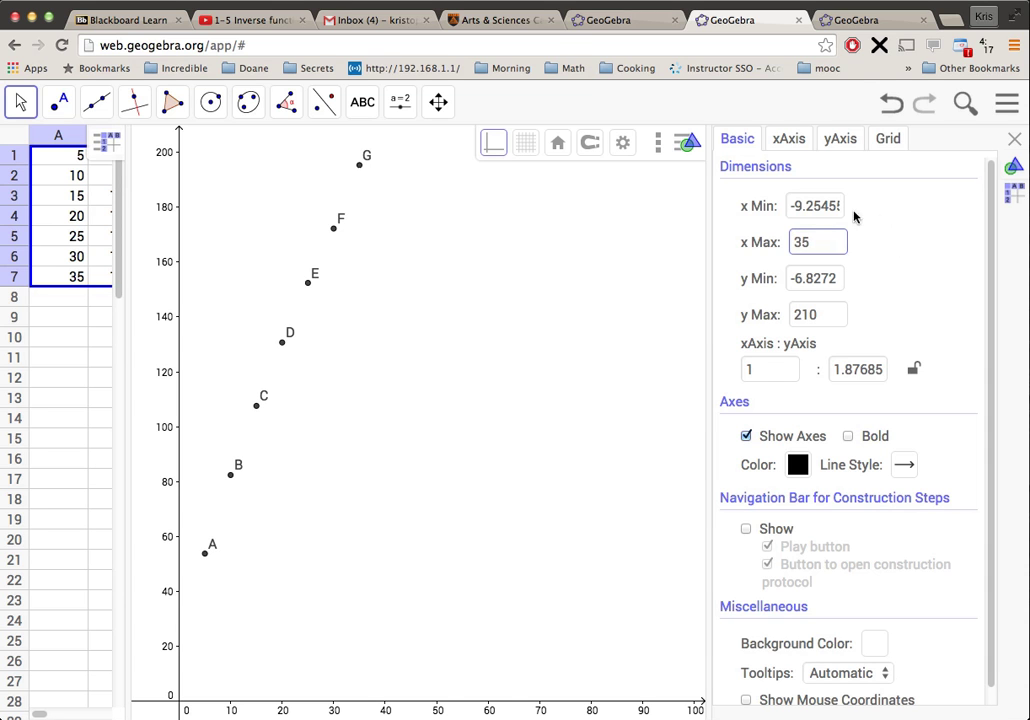
pyautogui.click(796, 206)
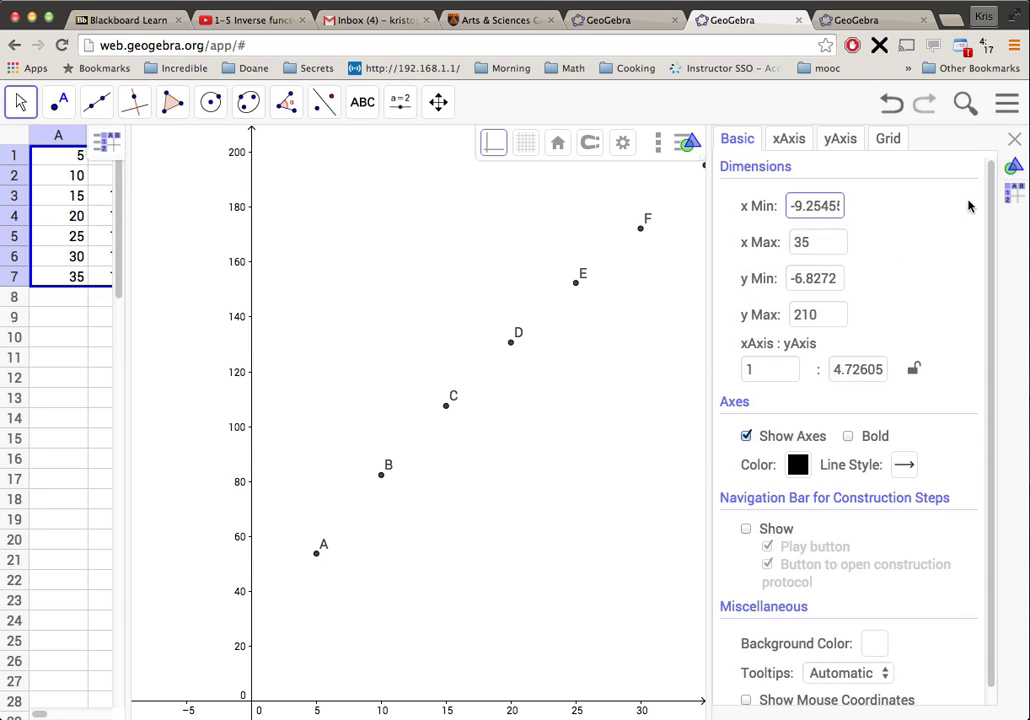
pyautogui.click(1014, 141)
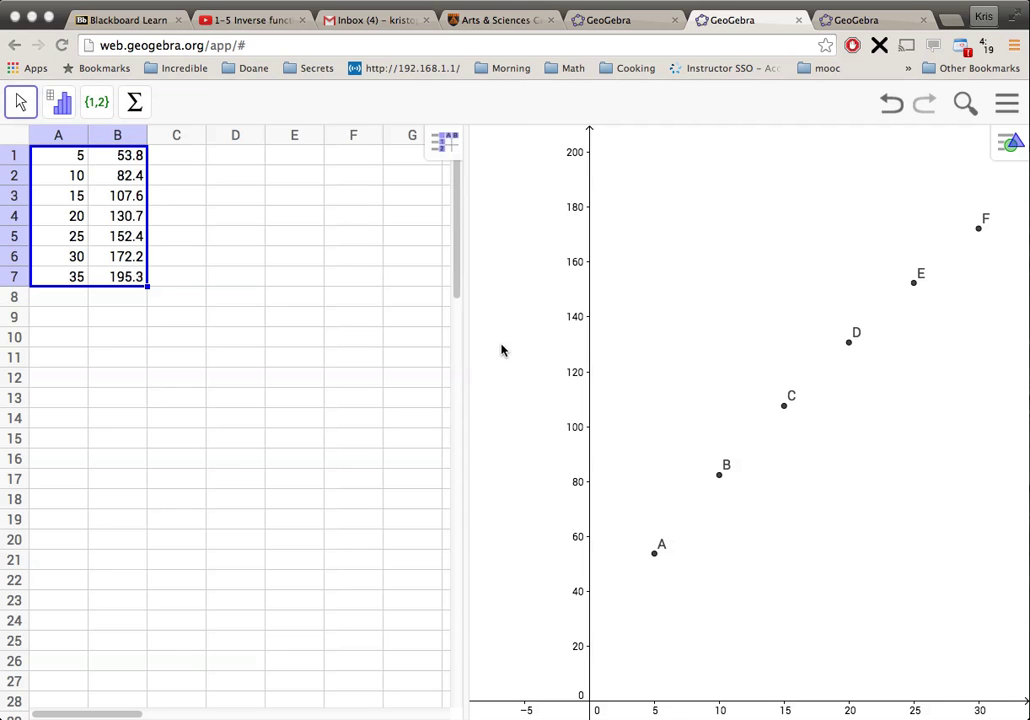
# Step: Switch to the Algebra perspective so the list of points shows beside the graph
pyautogui.click(1007, 104)
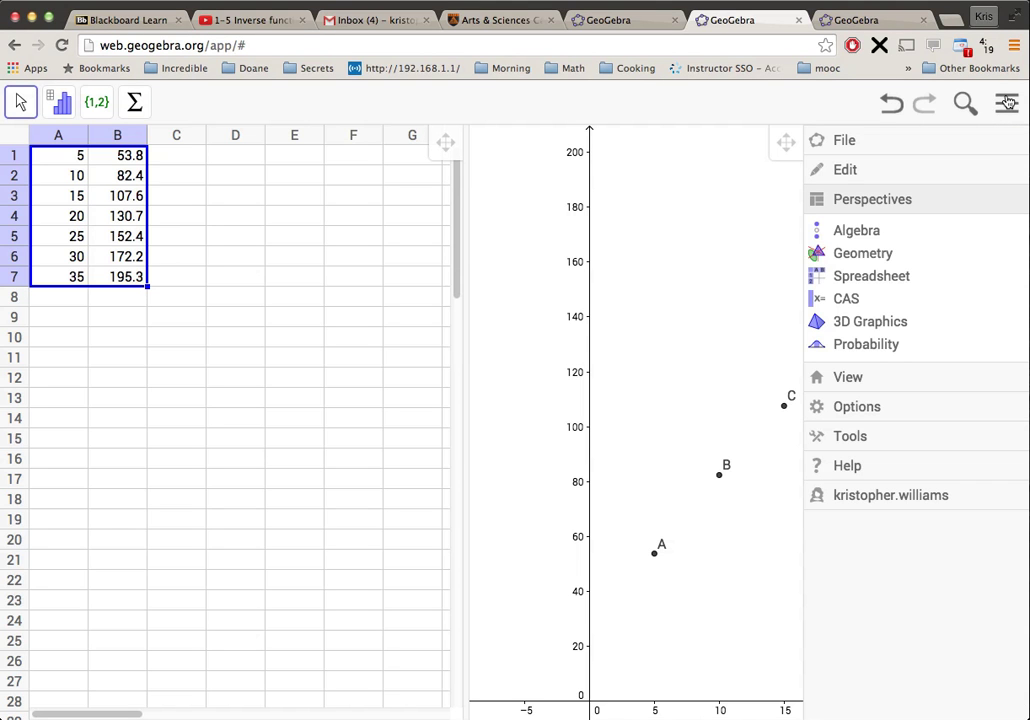
pyautogui.click(899, 231)
pyautogui.moveTo(203, 329); pyautogui.dragTo(307, 311)
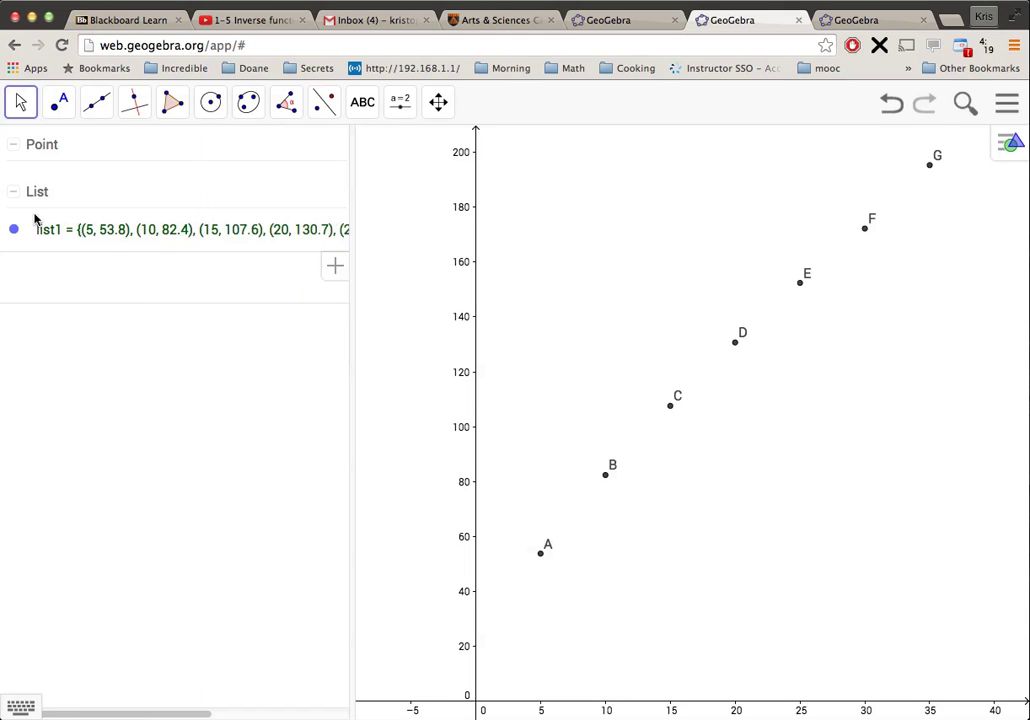
# Step: Fit a degree 2 polynomial to the points in list1 with FitPoly[list1, 2]
pyautogui.click(97, 237)
pyautogui.click(170, 275)
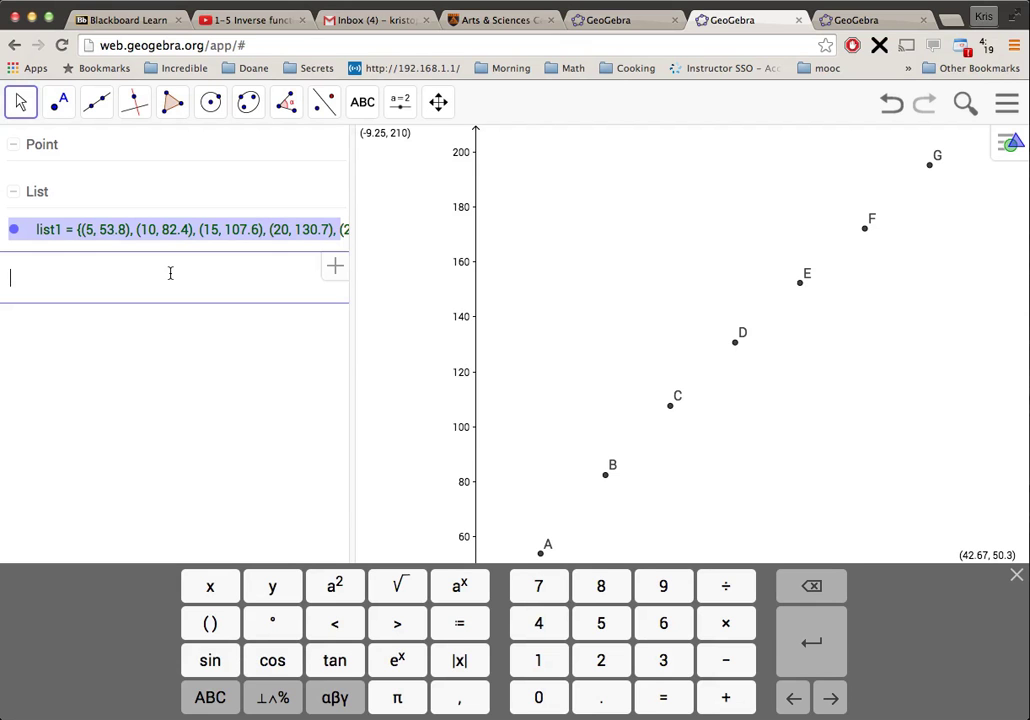
pyautogui.write('FitP')
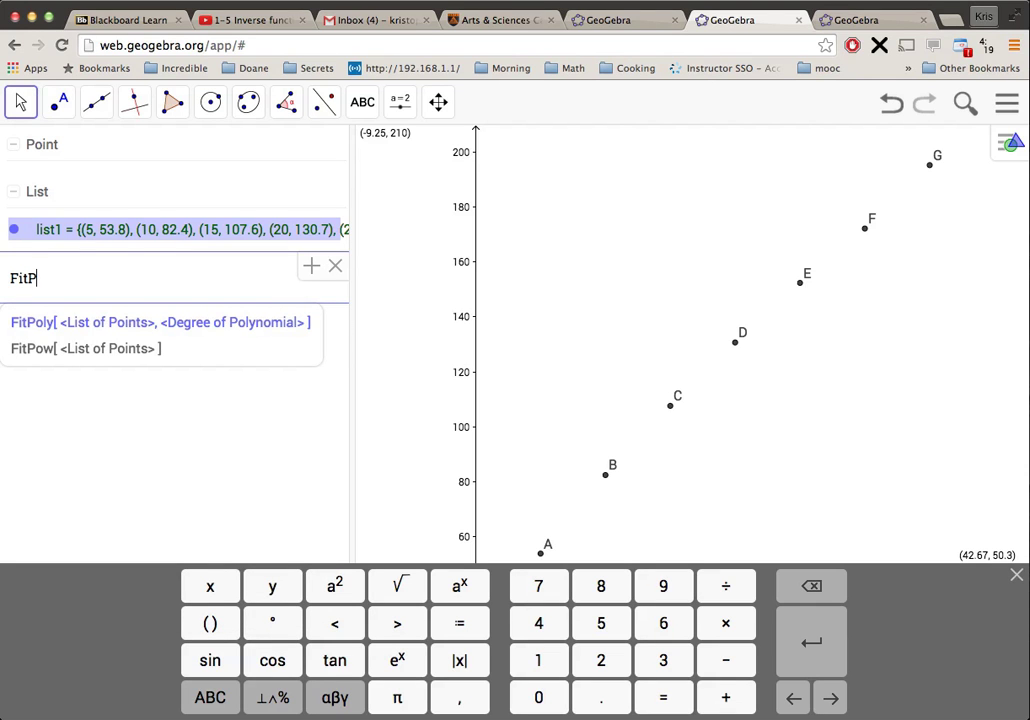
pyautogui.press('Return')
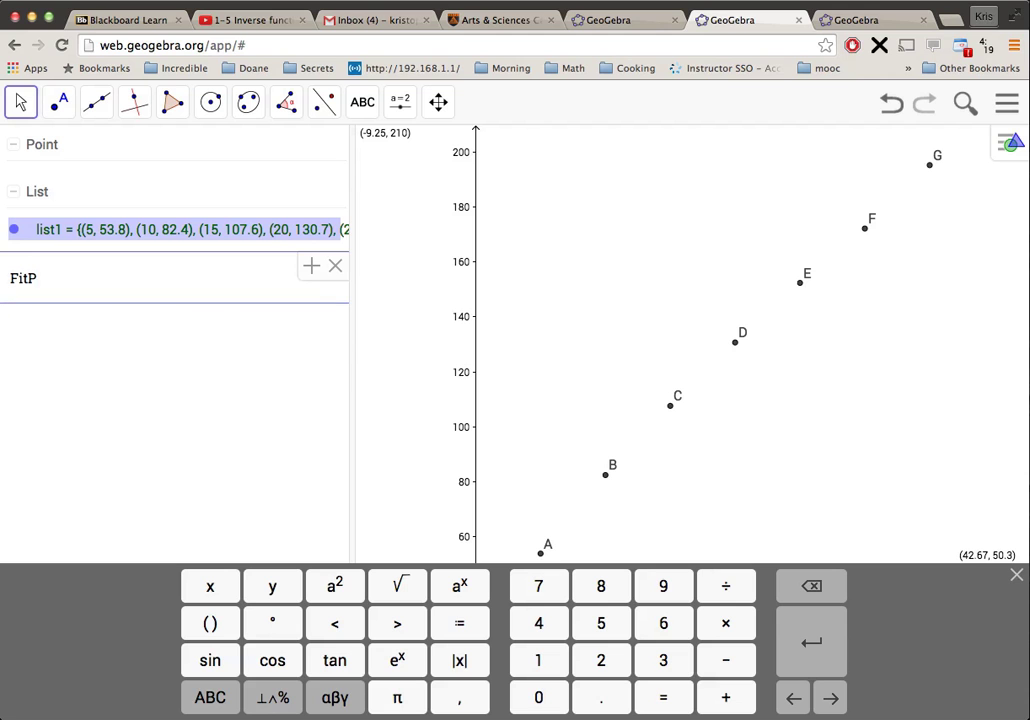
pyautogui.write('ol')
pyautogui.press('Return')
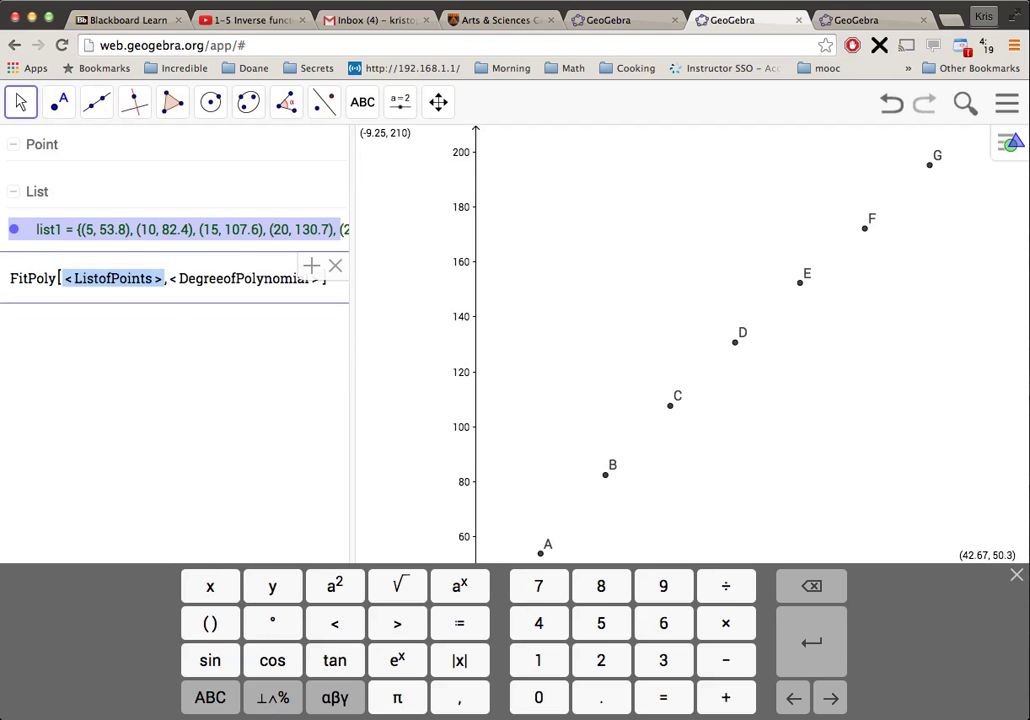
pyautogui.write('list')
pyautogui.write('1')
pyautogui.press('Tab')
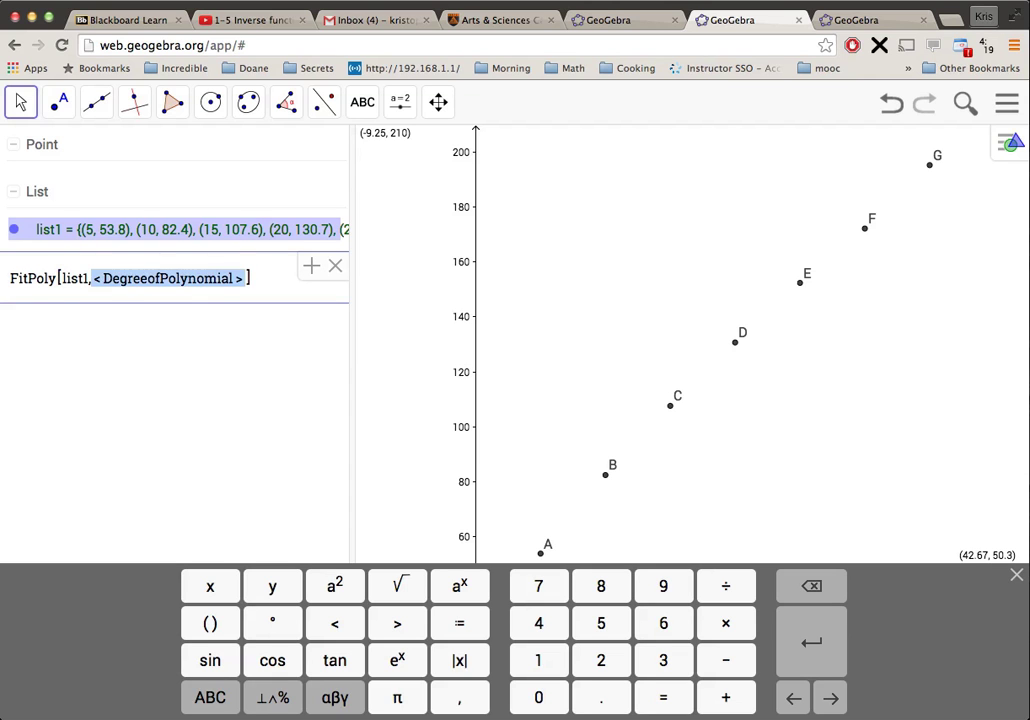
pyautogui.write('2')
pyautogui.press('Return')
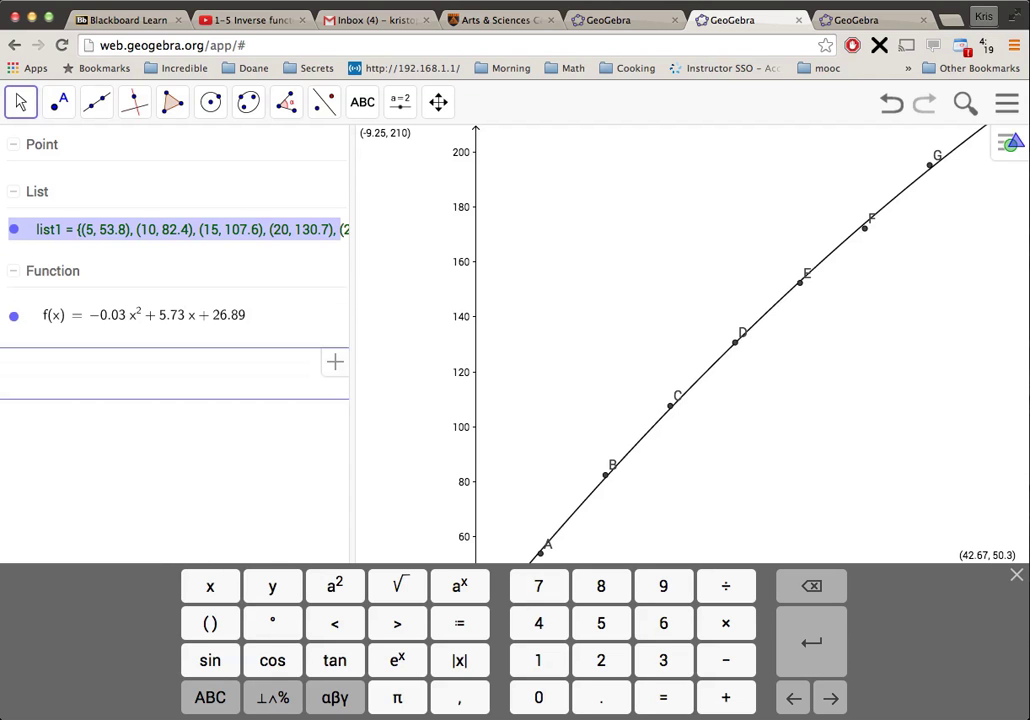
# Step: Hide the on-screen keyboard and activate the empty input row below the fitted function
pyautogui.click(77, 316)
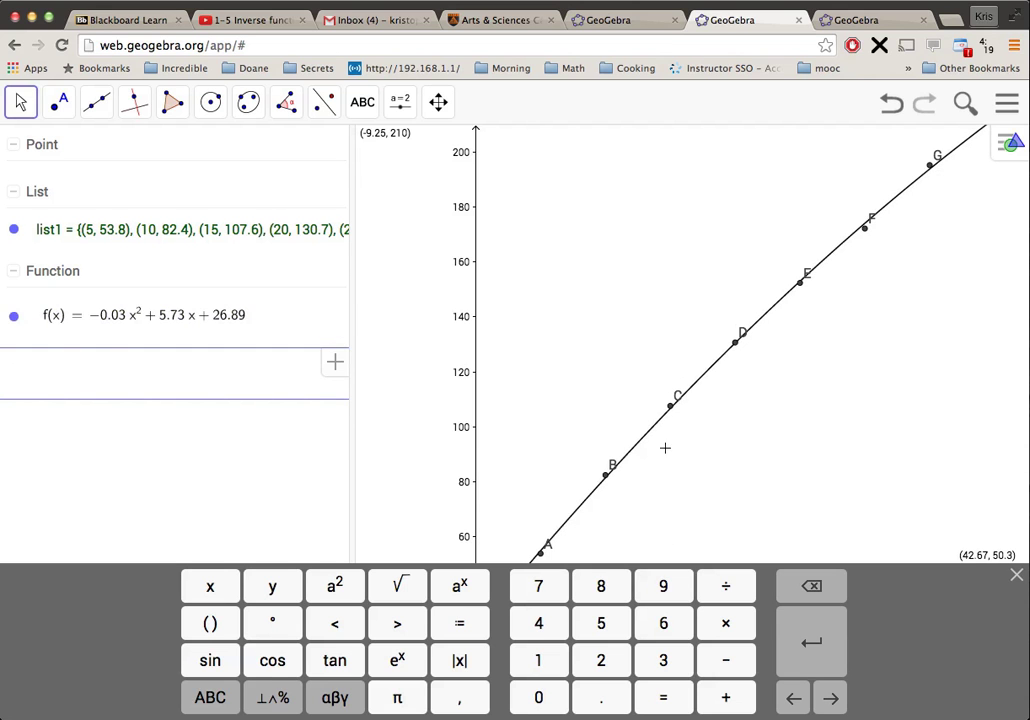
pyautogui.click(1016, 575)
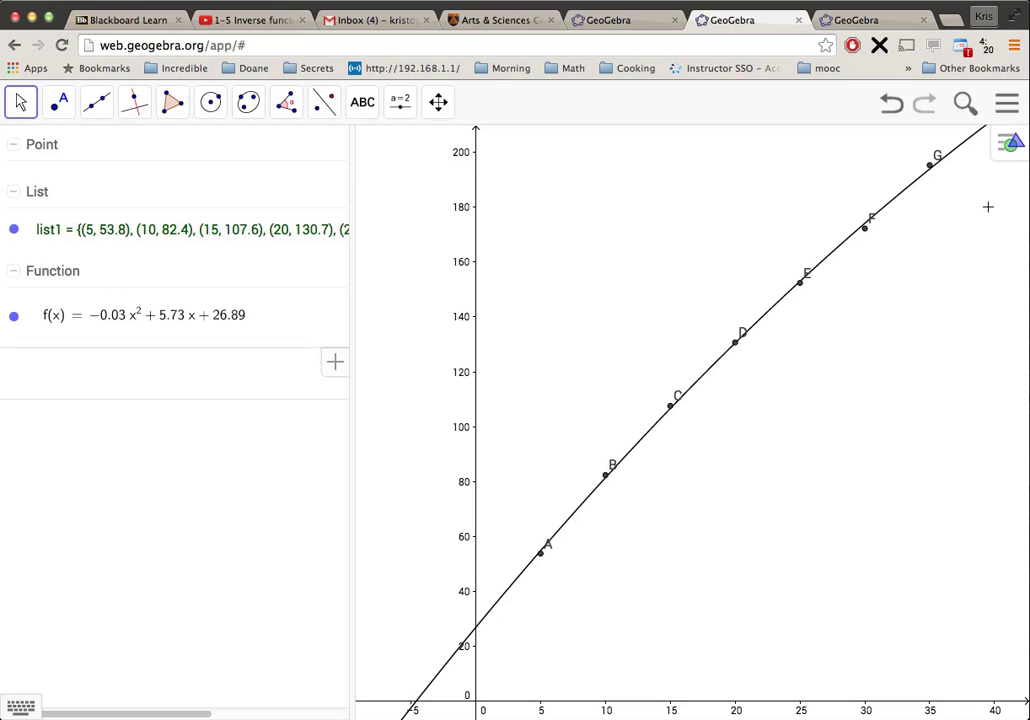
pyautogui.moveTo(920, 517); pyautogui.dragTo(878, 511)
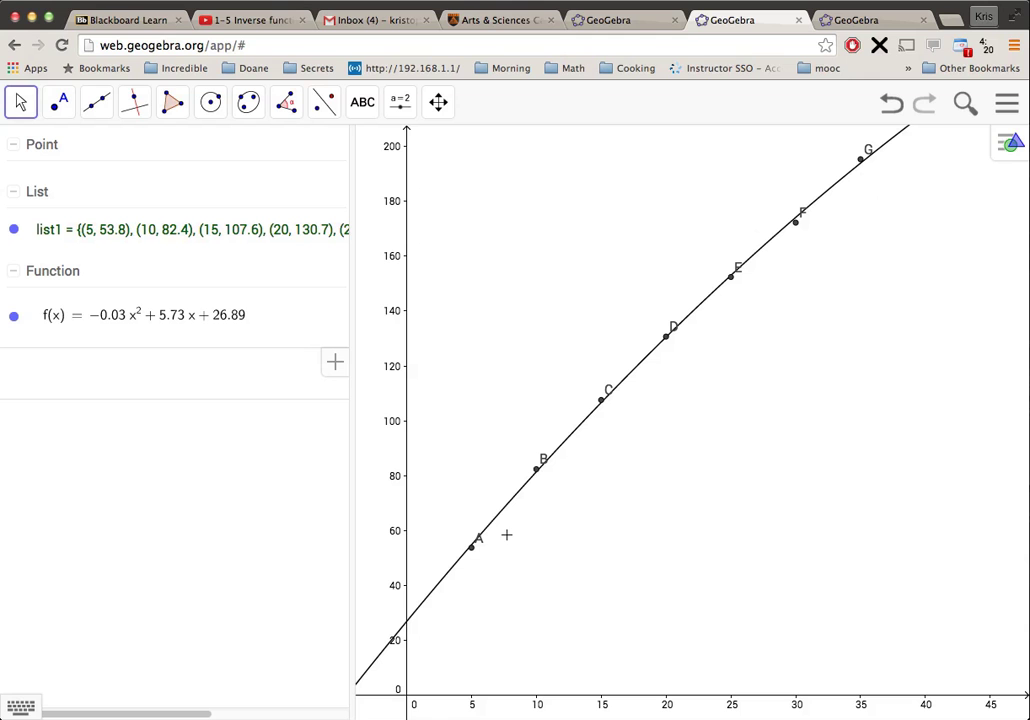
pyautogui.click(184, 320)
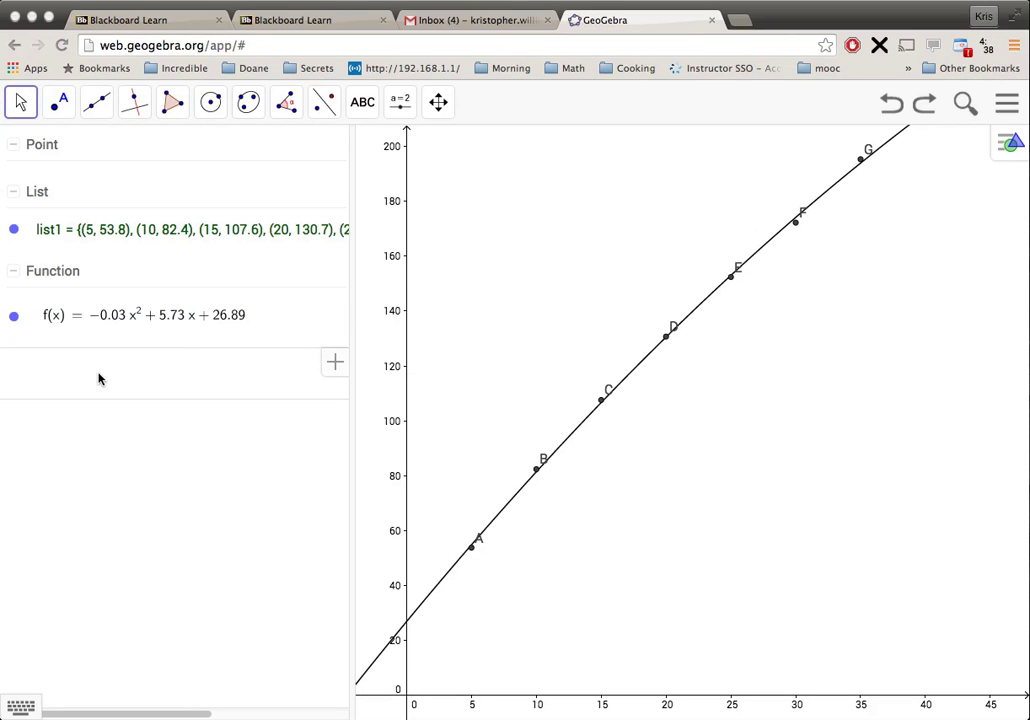
pyautogui.click(99, 375)
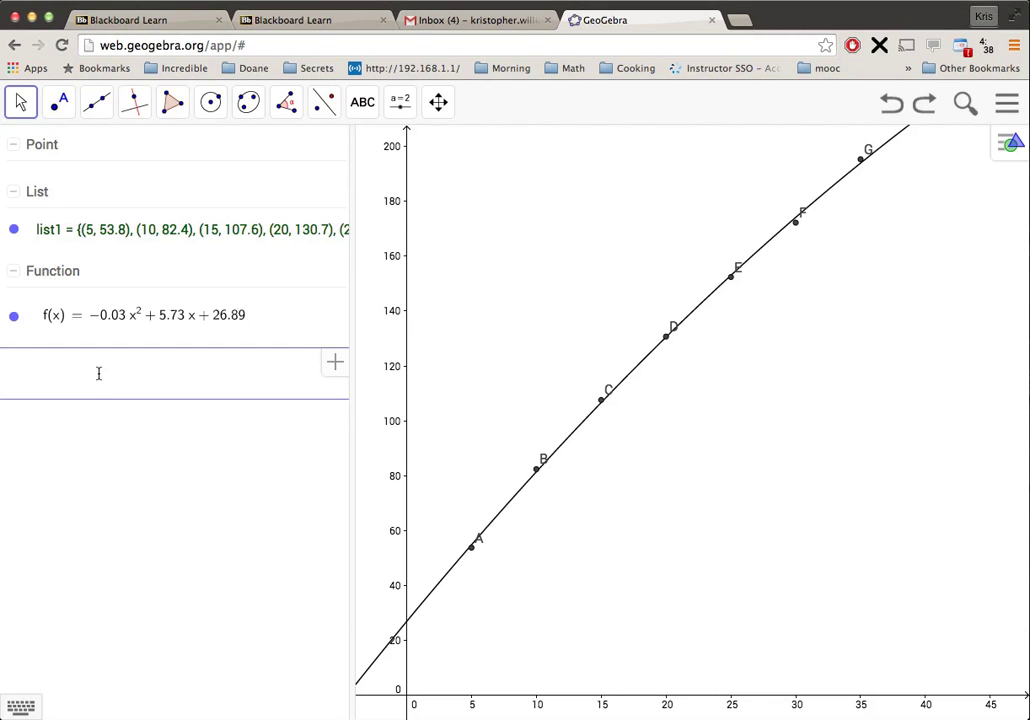
pyautogui.click(93, 372)
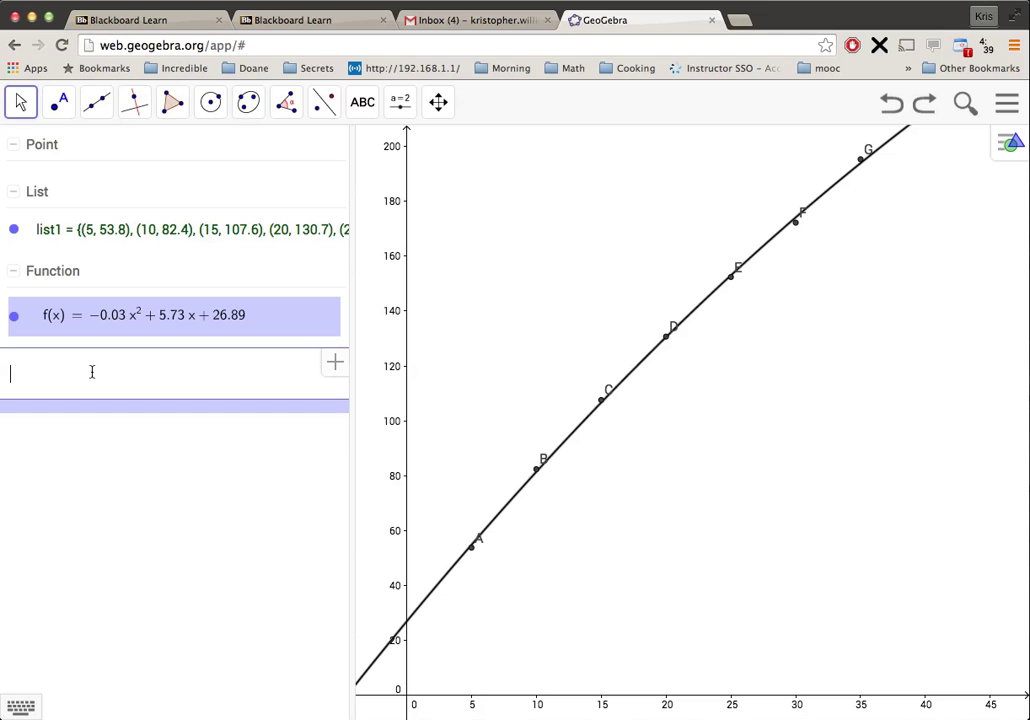
pyautogui.write('1970 - -0')
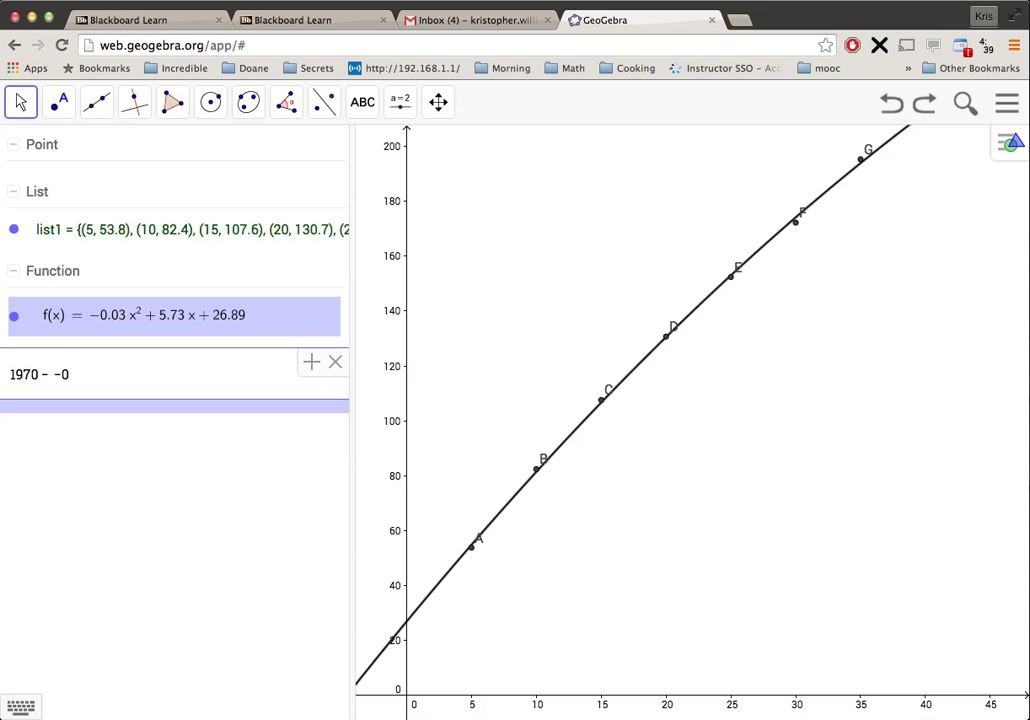
pyautogui.press('BackSpace')
pyautogui.press('BackSpace')
pyautogui.press('BackSpace')
pyautogui.press('BackSpace')
pyautogui.press('BackSpace')
pyautogui.press('BackSpace')
pyautogui.press('BackSpace')
pyautogui.press('BackSpace')
pyautogui.press('BackSpace')
pyautogui.write('2010')
pyautogui.press('BackSpace')
pyautogui.write('- - -40')
pyautogui.press('BackSpace')
pyautogui.press('BackSpace')
pyautogui.press('BackSpace')
pyautogui.press('BackSpace')
pyautogui.press('BackSpace')
pyautogui.press('BackSpace')
pyautogui.press('BackSpace')
pyautogui.press('BackSpace')
pyautogui.press('BackSpace')
# Step: Evaluate the fitted function at x = 40 by entering f(40)
pyautogui.write('f(40')
pyautogui.press('Return')
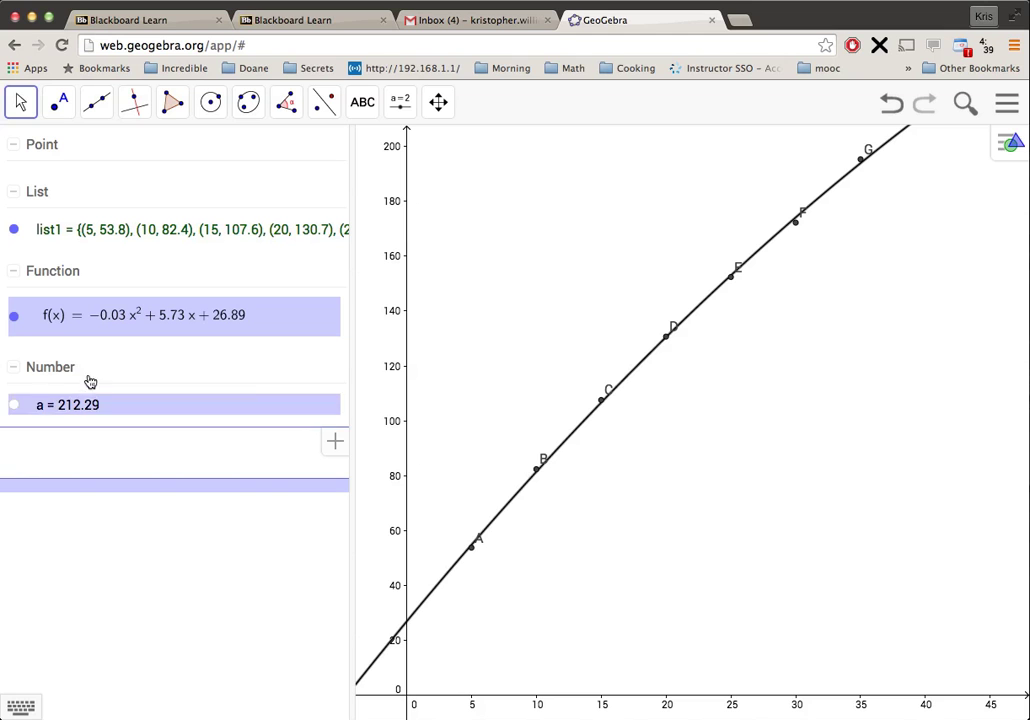
pyautogui.click(80, 408)
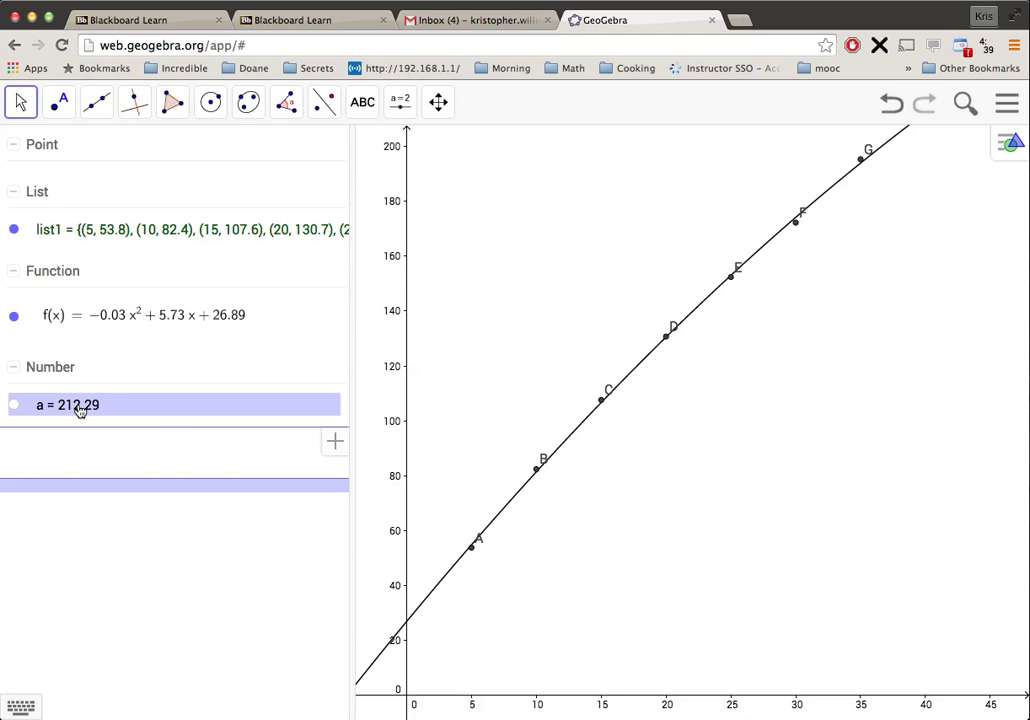
pyautogui.click(947, 402)
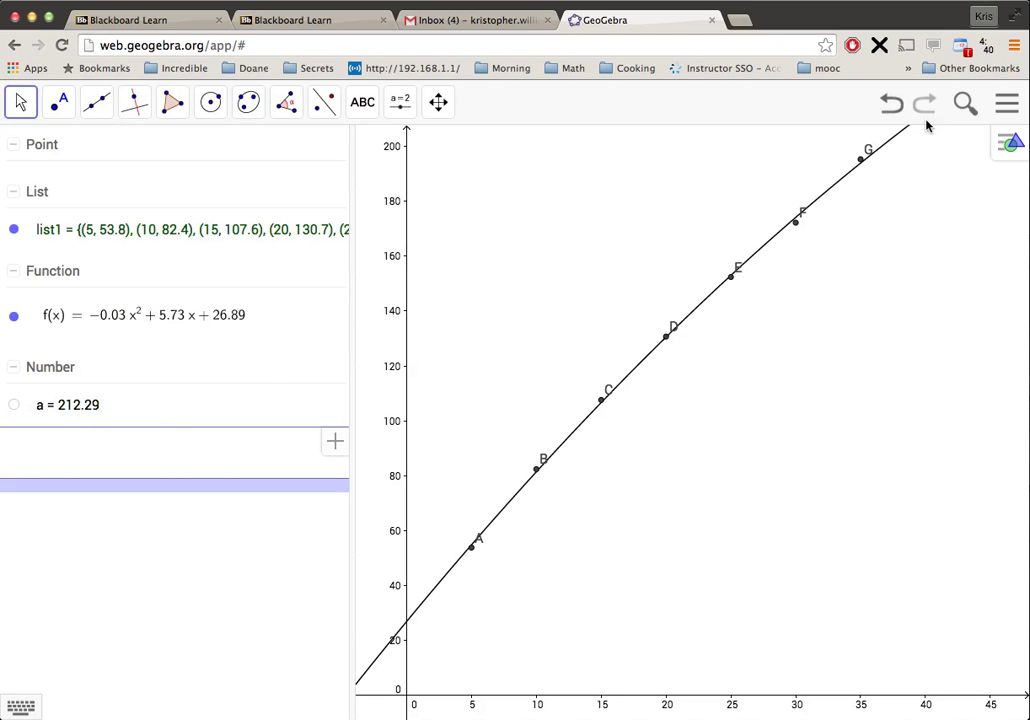
pyautogui.click(88, 405)
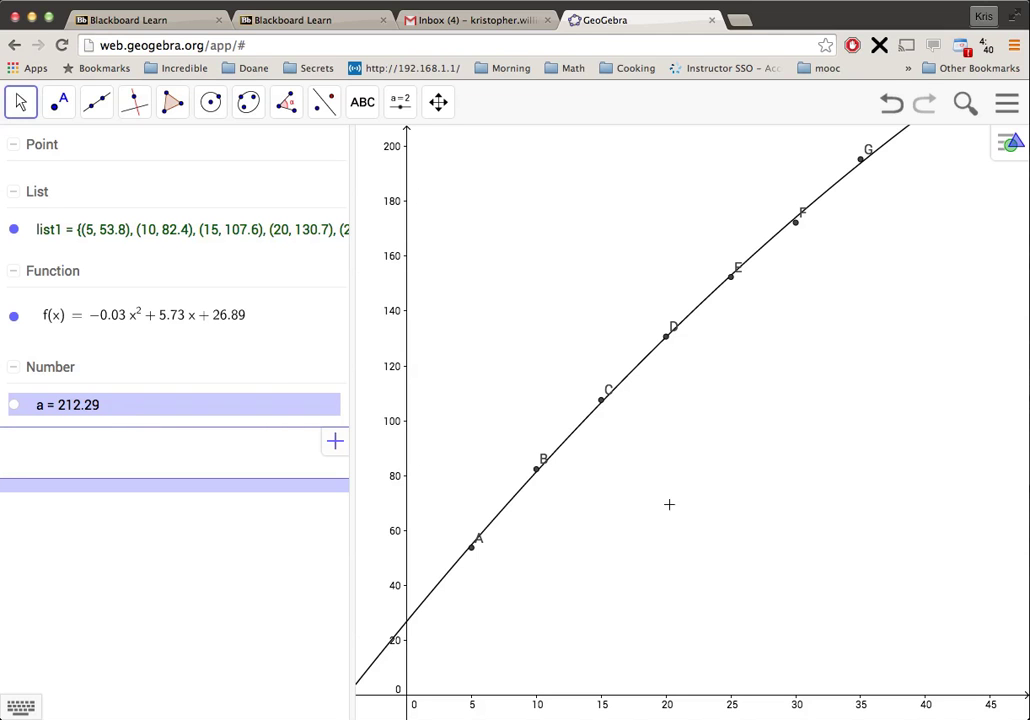
pyautogui.click(495, 579)
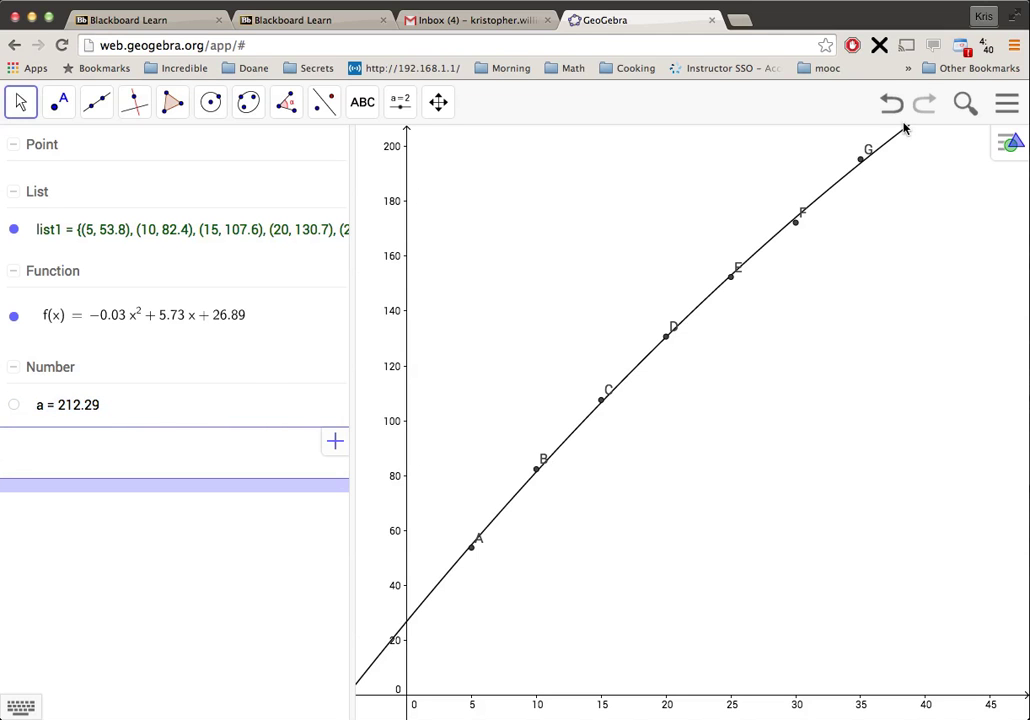